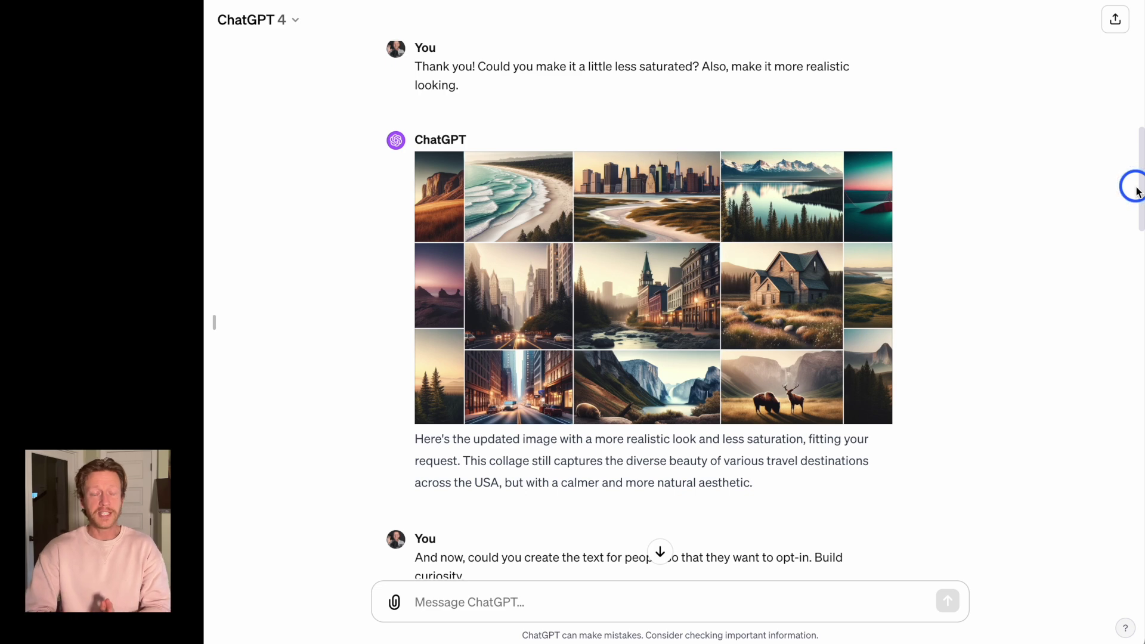
Select the original guide-title request message in the ChatGPT conversation.
{"action": "scroll", "coordinate": [1135, 190], "scroll_direction": "up", "scroll_amount": 12}
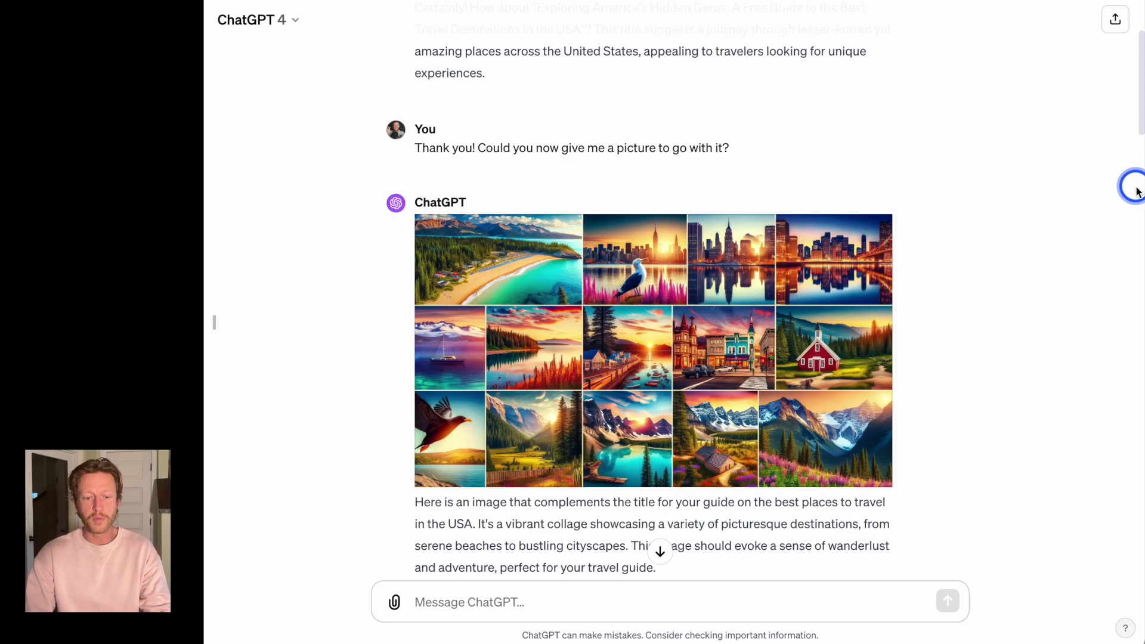
{"action": "mouse_move", "coordinate": [799, 77]}
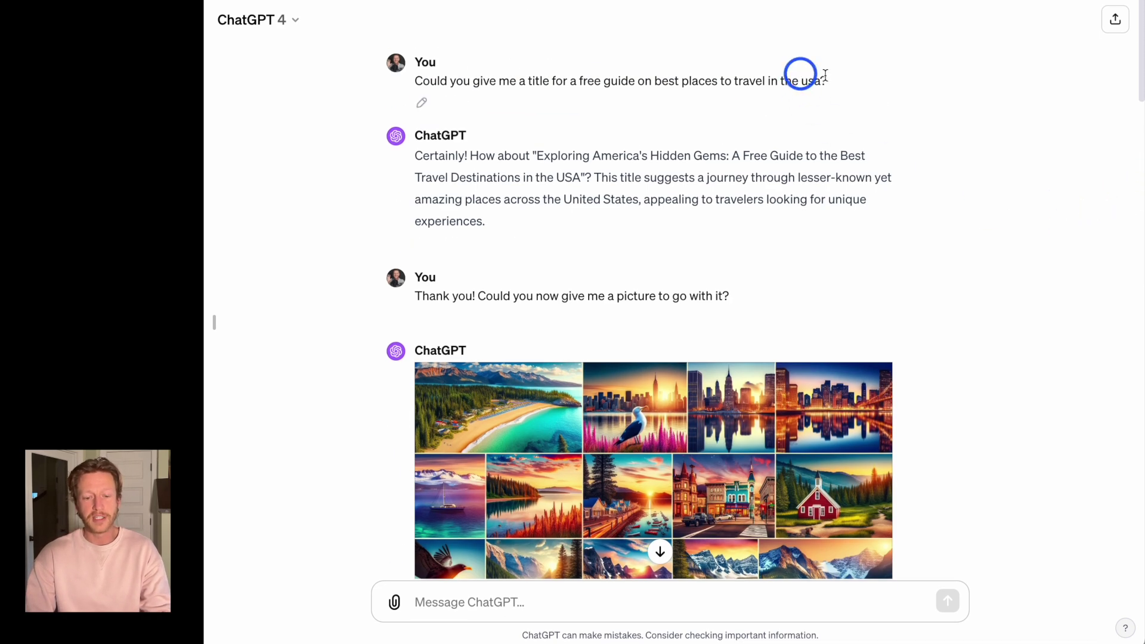
{"action": "left_click_drag", "start_coordinate": [845, 83], "coordinate": [396, 77]}
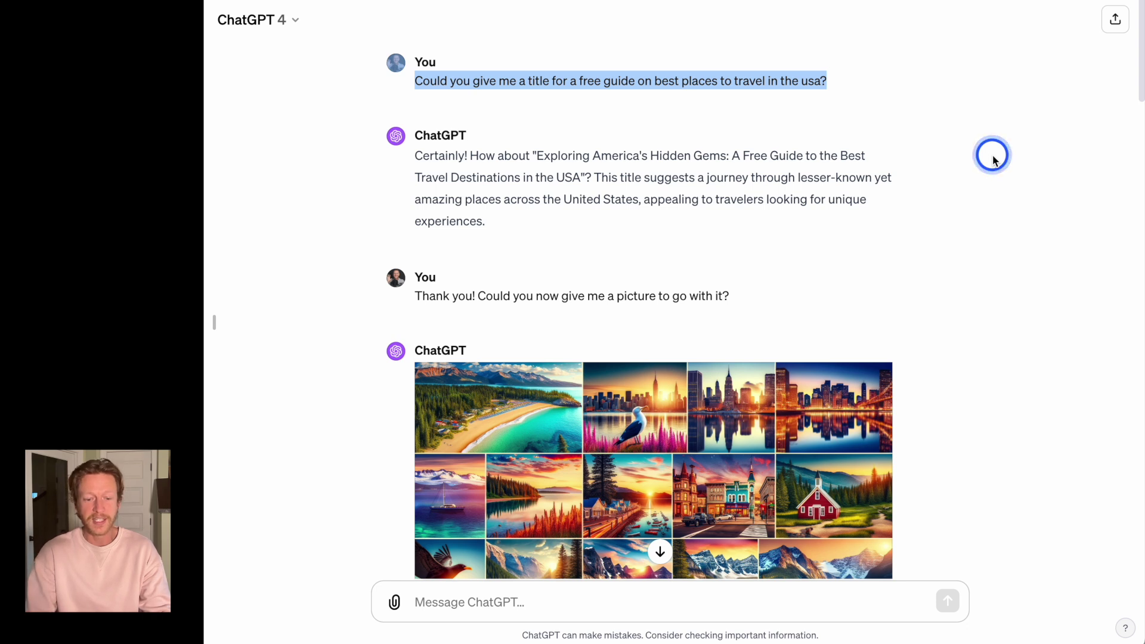
{"action": "scroll", "coordinate": [993, 159], "scroll_direction": "down", "scroll_amount": 1}
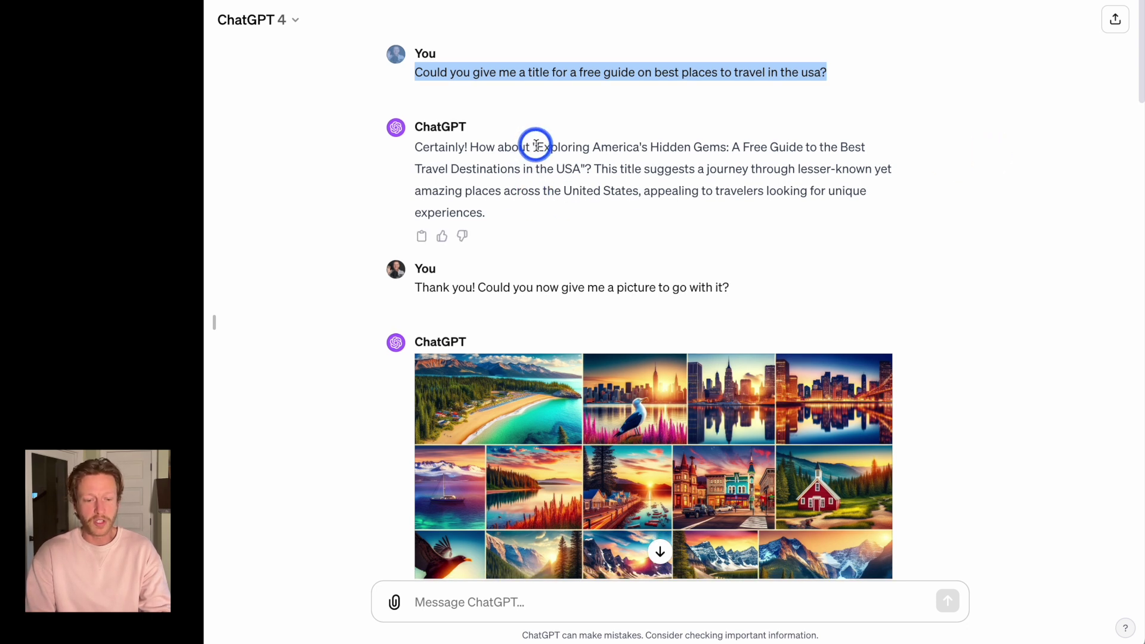
{"action": "left_click_drag", "start_coordinate": [535, 149], "coordinate": [584, 168]}
{"action": "key", "text": "ctrl+c"}
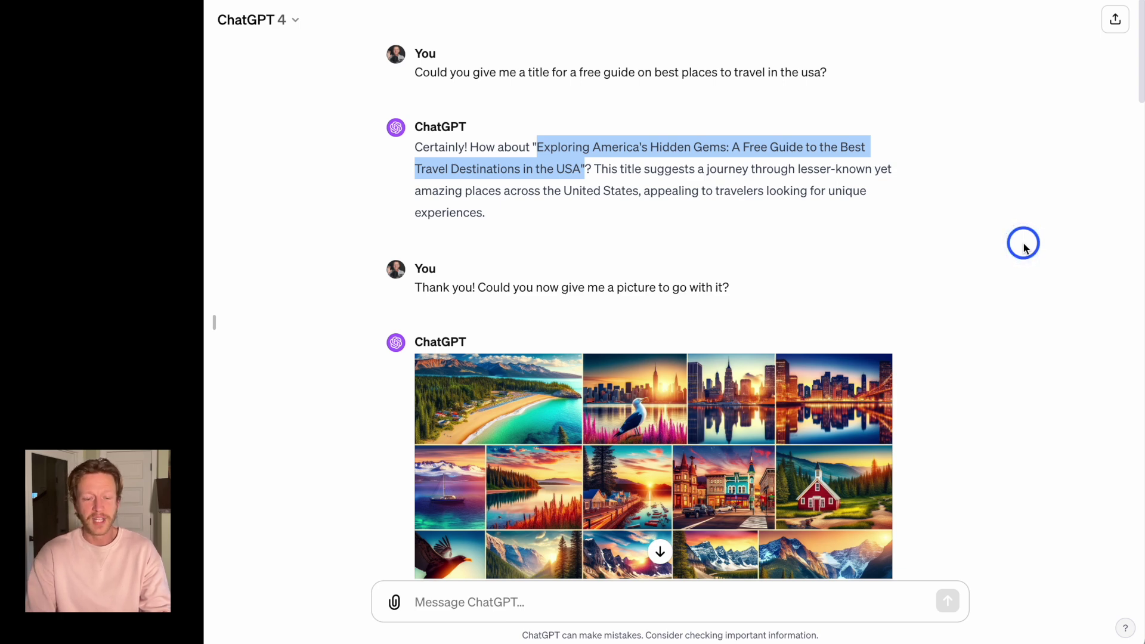
Download the realistic, less-saturated USA travel collage image from ChatGPT.
{"action": "scroll", "coordinate": [1023, 247], "scroll_direction": "down", "scroll_amount": 3}
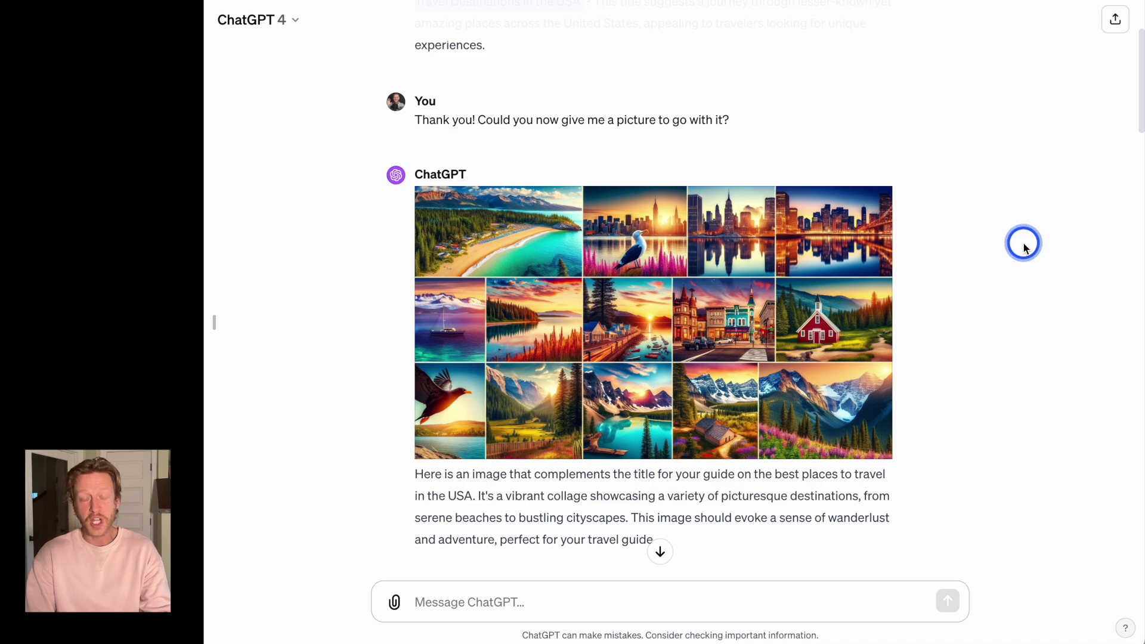
{"action": "scroll", "coordinate": [852, 276], "scroll_direction": "down", "scroll_amount": 10}
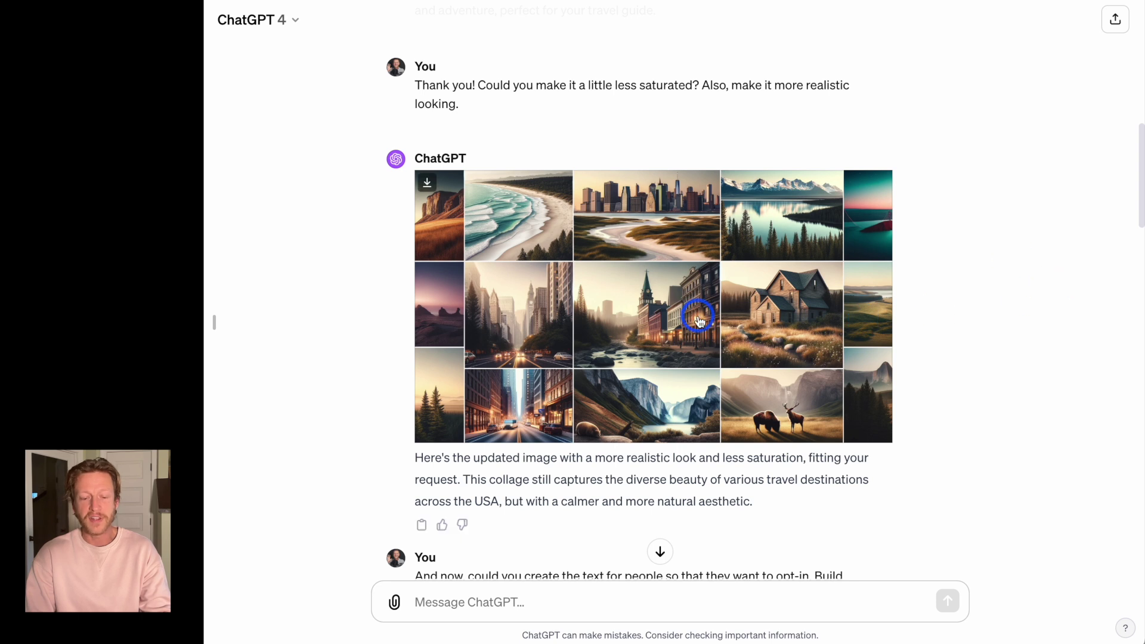
{"action": "left_click", "coordinate": [427, 182]}
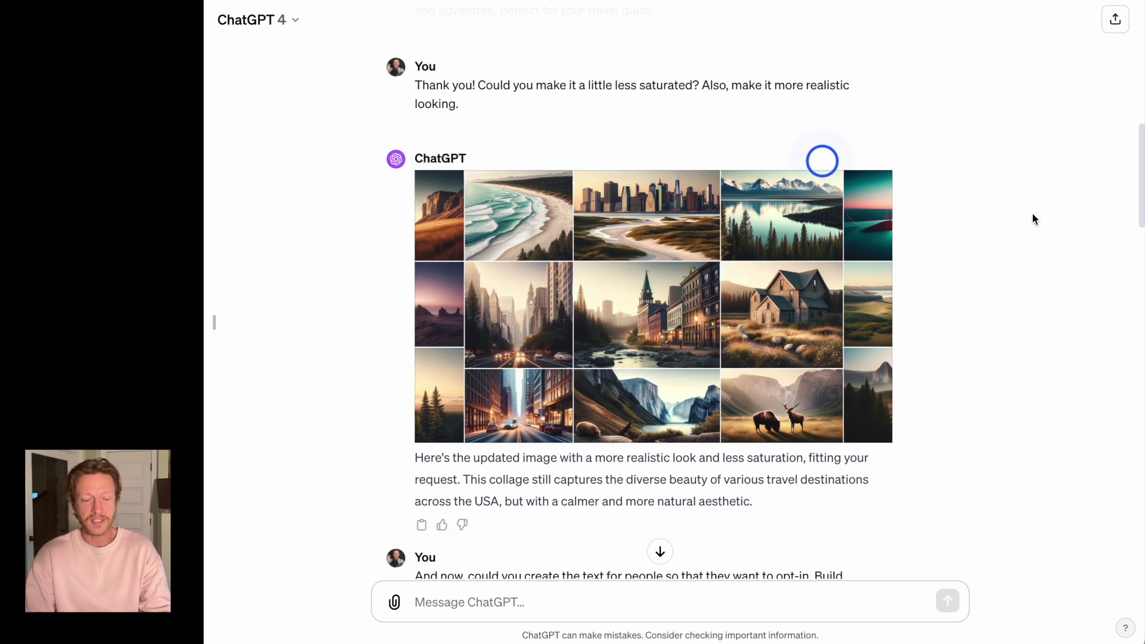
{"action": "left_click", "coordinate": [1078, 298]}
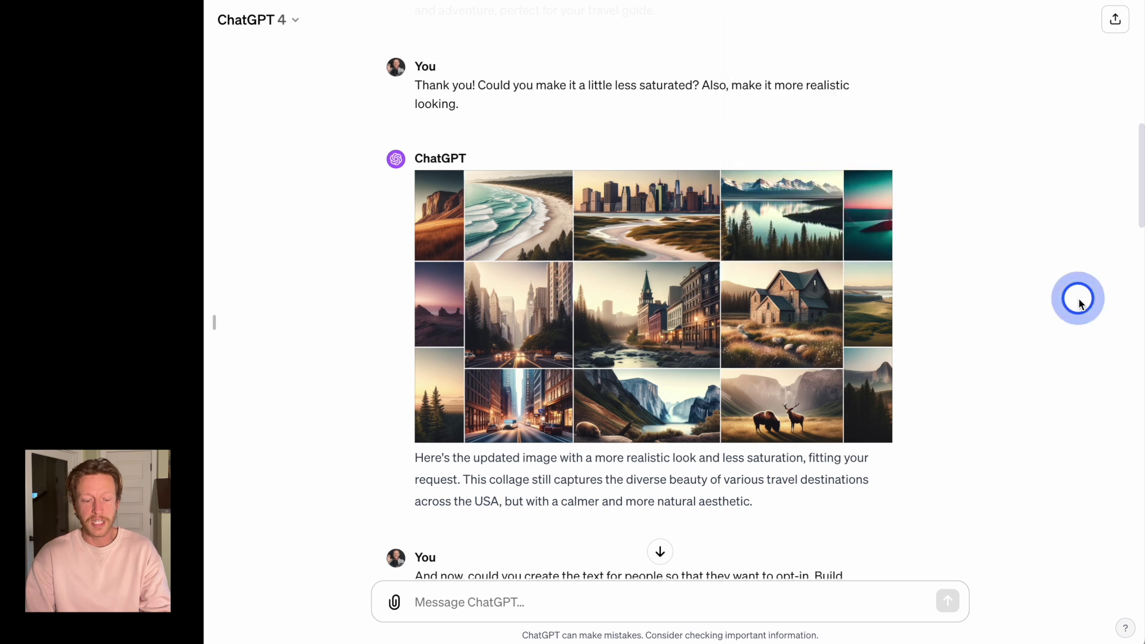
{"action": "scroll", "coordinate": [1079, 301], "scroll_direction": "down", "scroll_amount": 2}
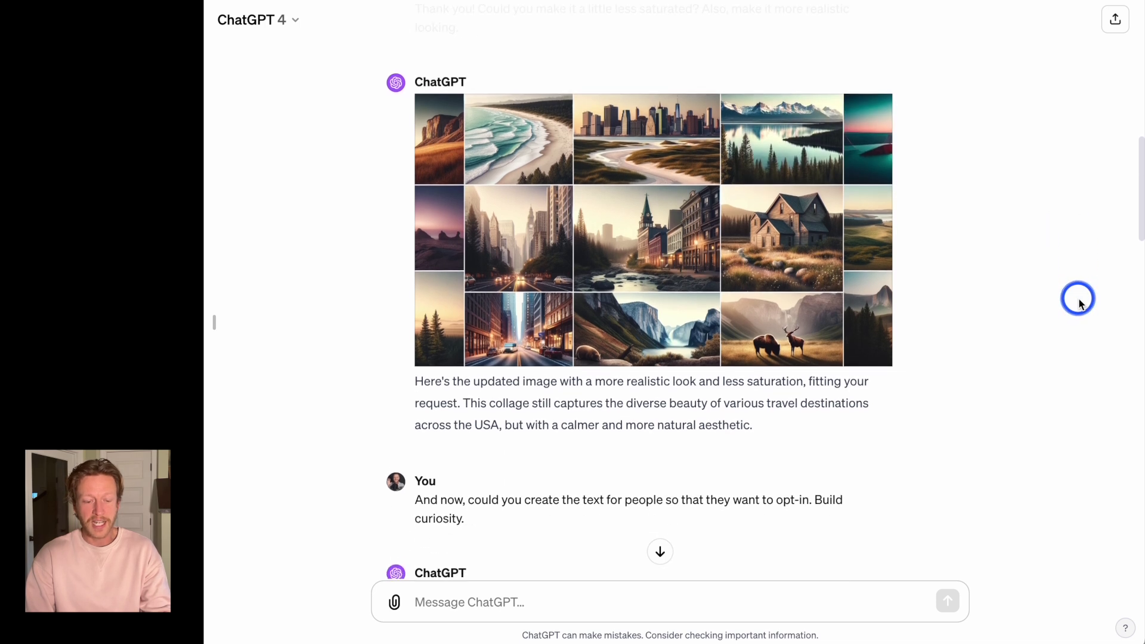
{"action": "scroll", "coordinate": [1077, 301], "scroll_direction": "down", "scroll_amount": 2}
{"action": "scroll", "coordinate": [1077, 301], "scroll_direction": "down", "scroll_amount": 1}
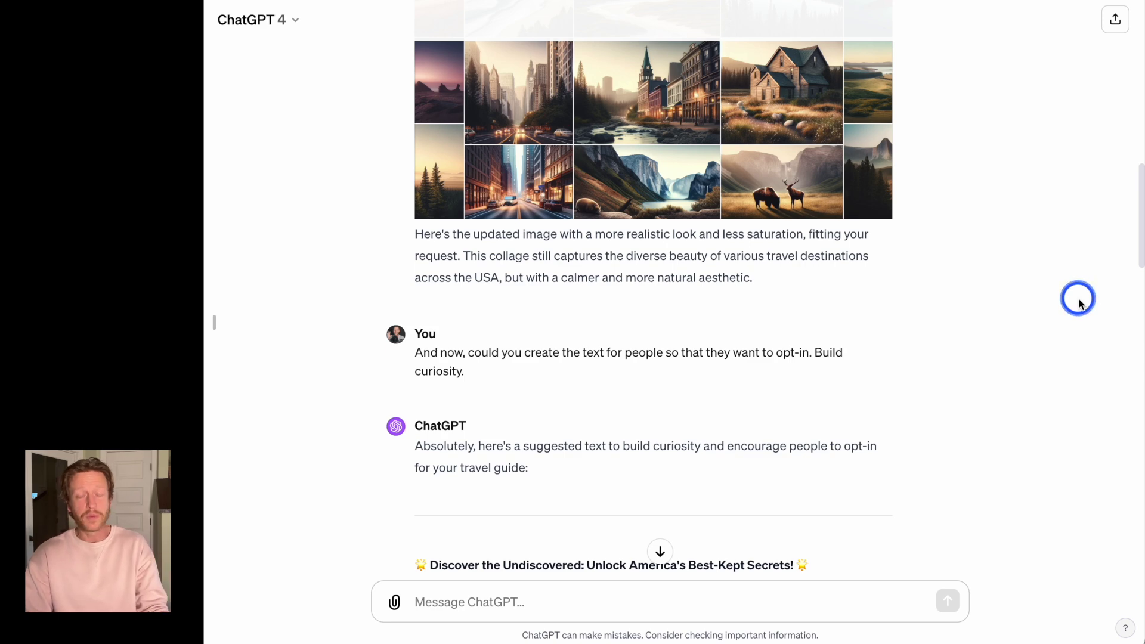
{"action": "scroll", "coordinate": [1079, 301], "scroll_direction": "down", "scroll_amount": 2}
{"action": "scroll", "coordinate": [1077, 301], "scroll_direction": "down", "scroll_amount": 7}
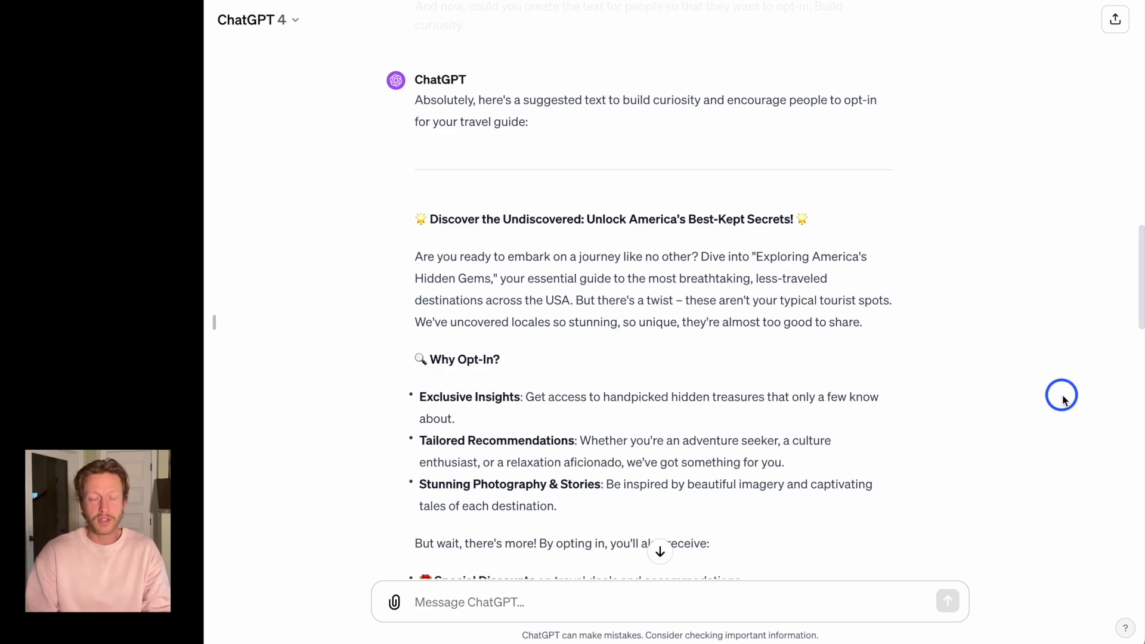
{"action": "scroll", "coordinate": [1062, 396], "scroll_direction": "down", "scroll_amount": 12}
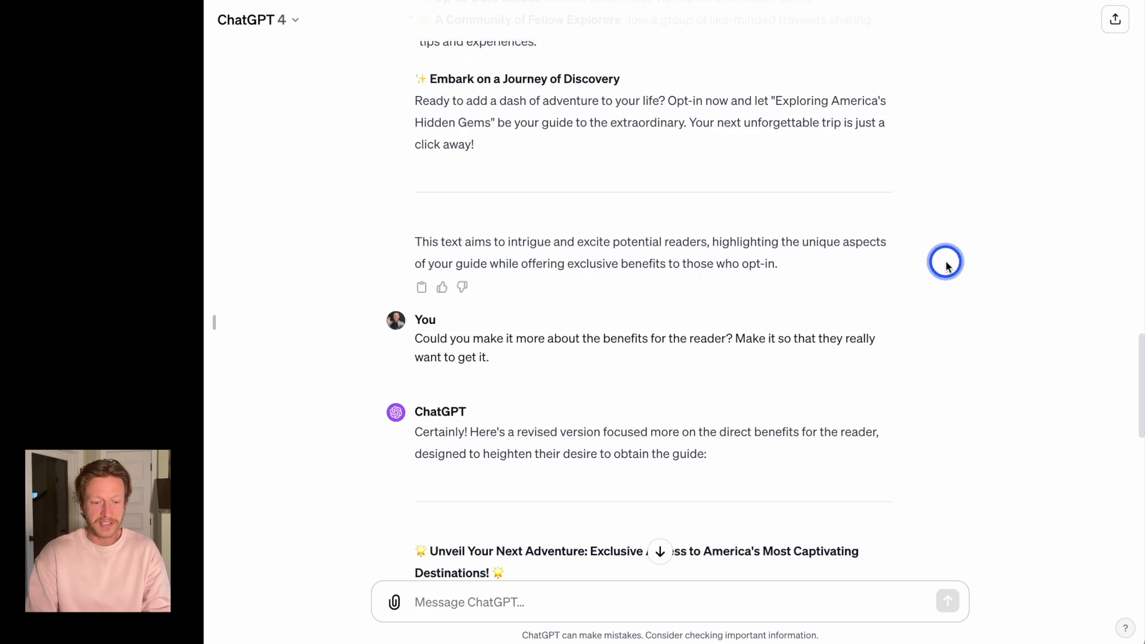
{"action": "scroll", "coordinate": [717, 358], "scroll_direction": "up", "scroll_amount": 1}
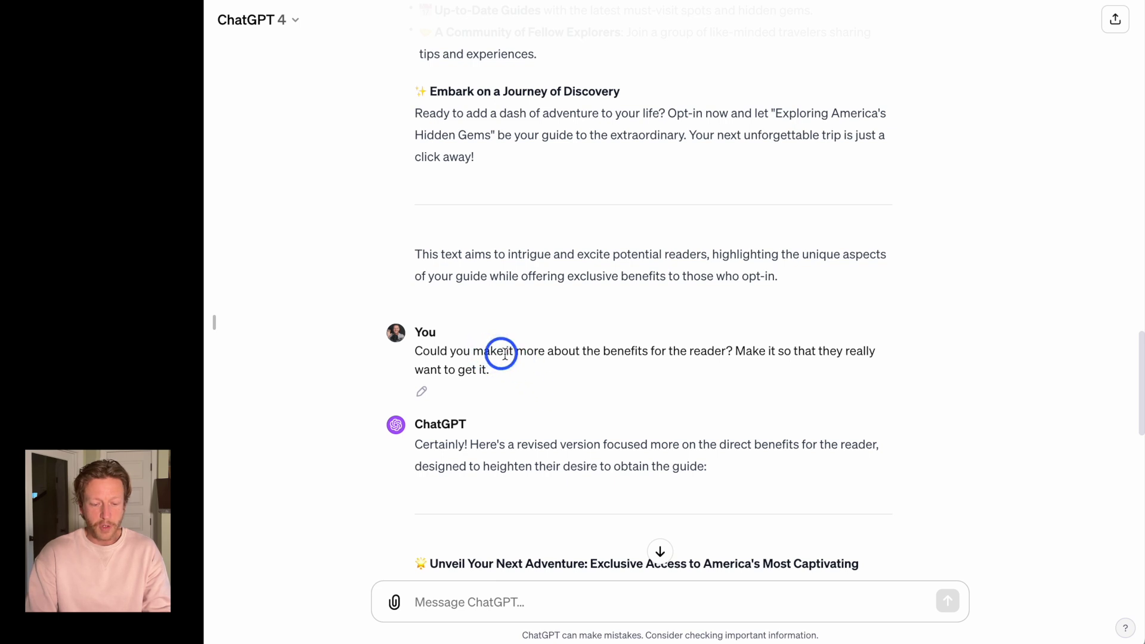
{"action": "left_click_drag", "start_coordinate": [514, 350], "coordinate": [558, 375]}
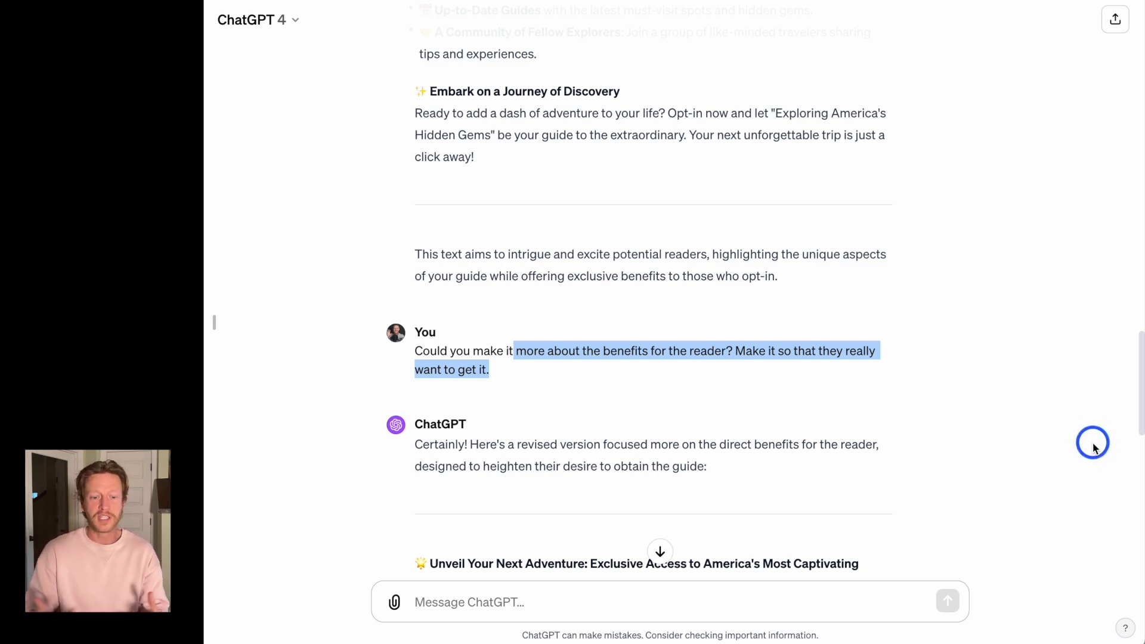
{"action": "scroll", "coordinate": [1094, 447], "scroll_direction": "down", "scroll_amount": 5}
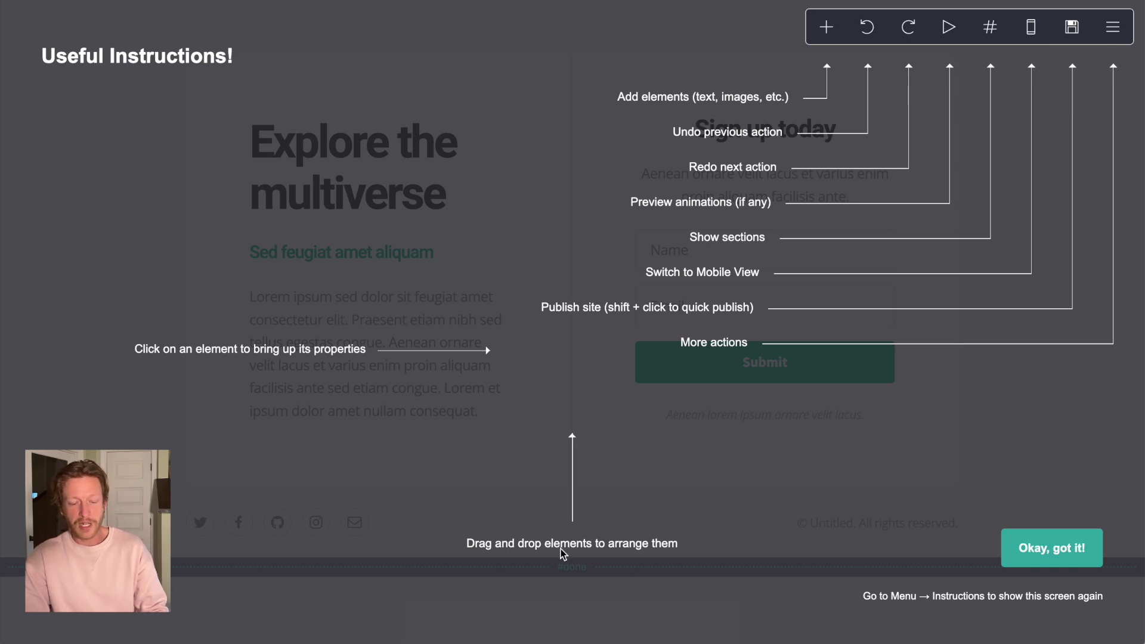
Dismiss the Useful Instructions overlay on the 'Explore the multiverse' template.
{"action": "left_click", "coordinate": [1024, 559]}
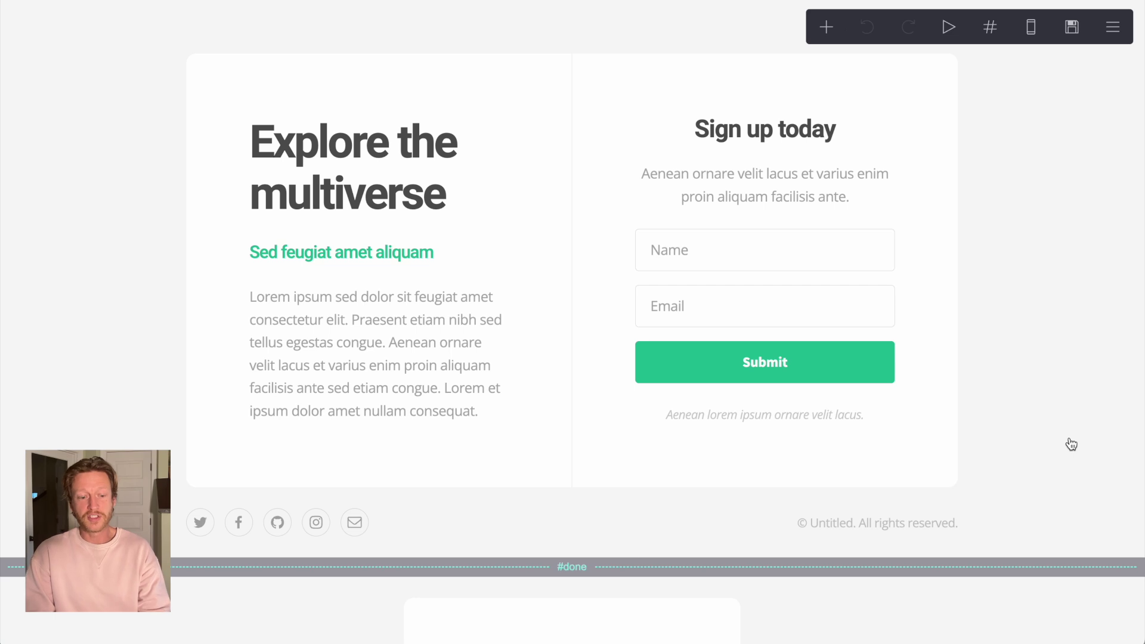
Paste the ChatGPT guide title over the template headline, then reselect the headline.
{"action": "left_click", "coordinate": [425, 182]}
{"action": "key", "text": "ctrl+a"}
{"action": "key", "text": "ctrl+v"}
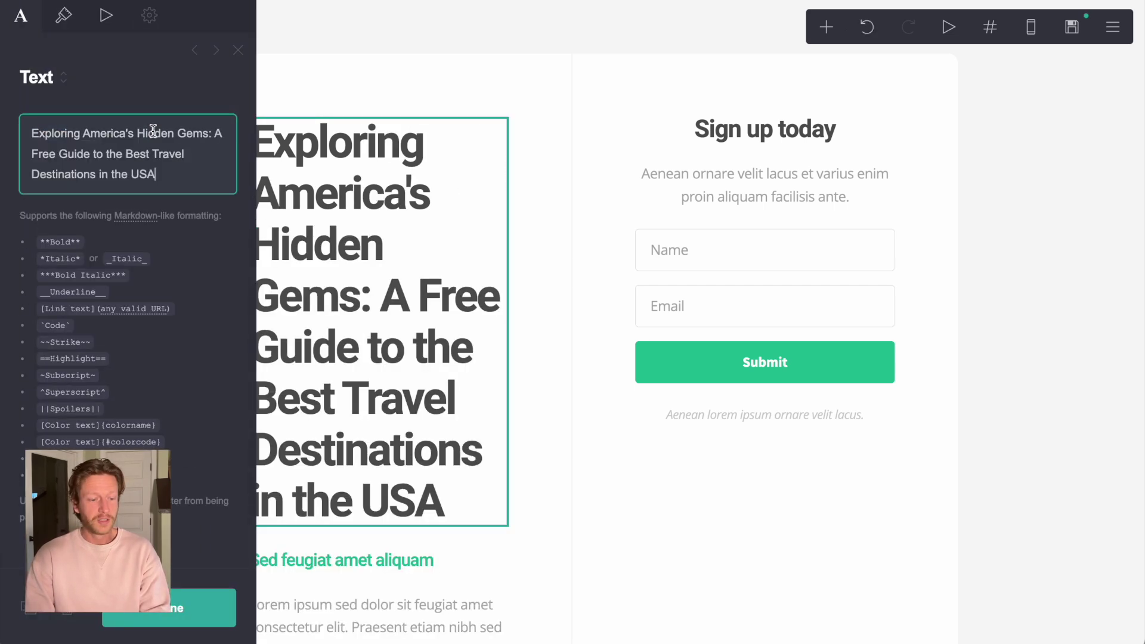
{"action": "left_click", "coordinate": [549, 134]}
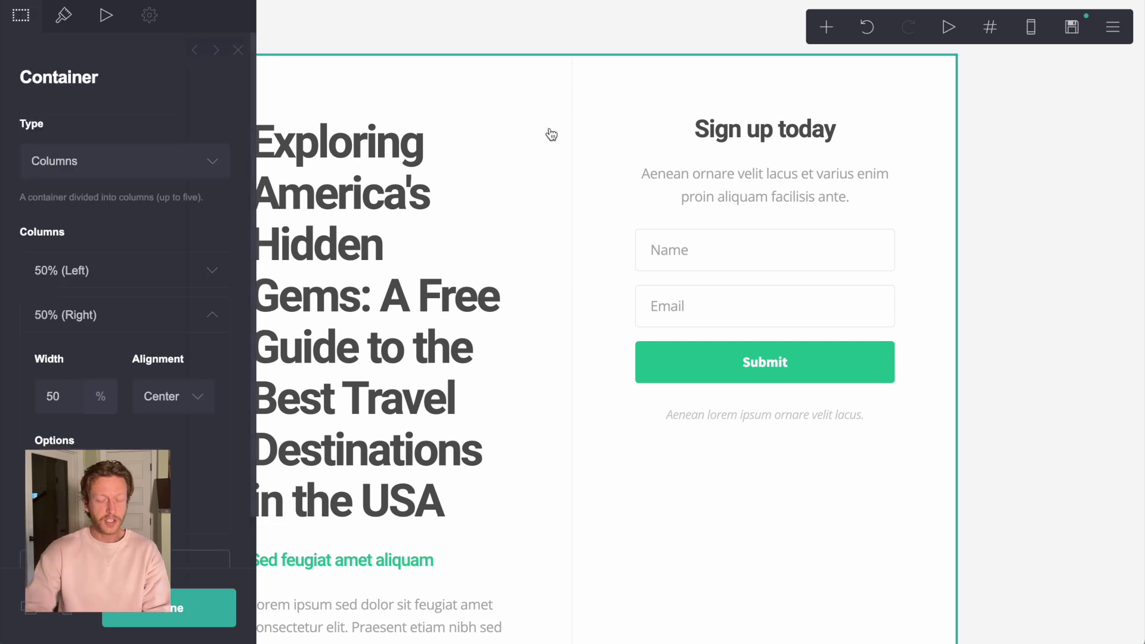
{"action": "left_click", "coordinate": [1055, 158]}
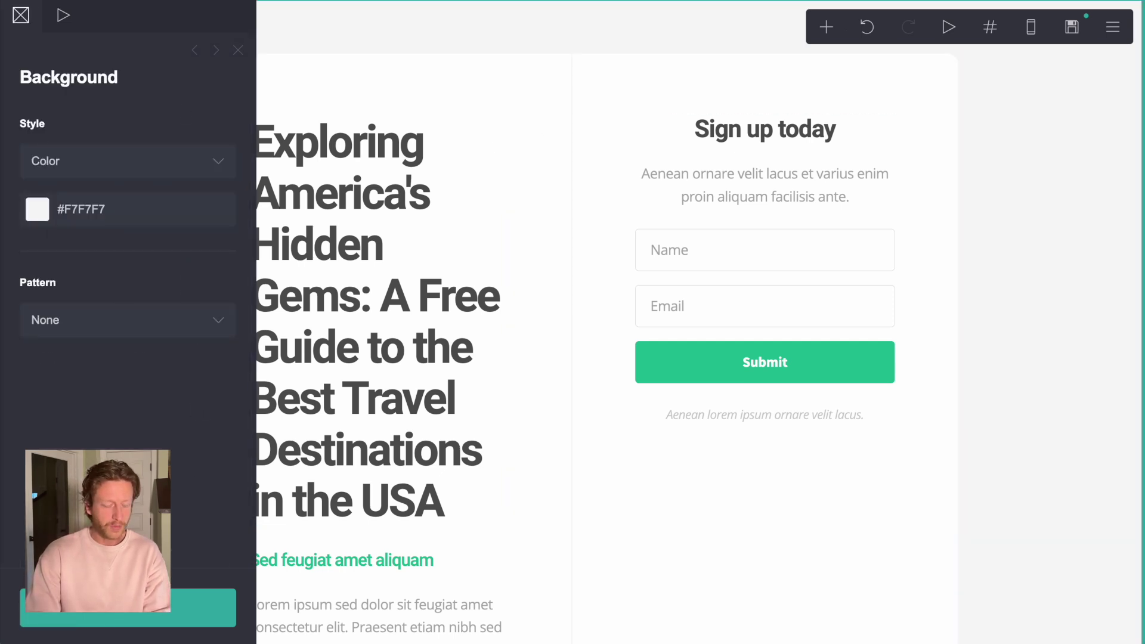
{"action": "key", "text": "Escape"}
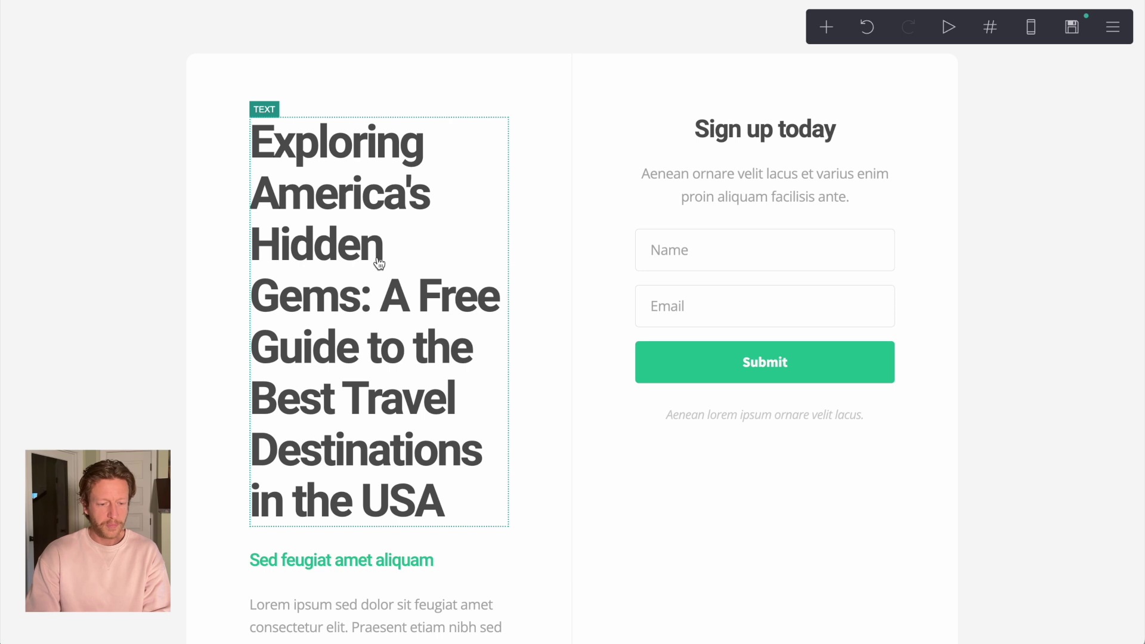
{"action": "left_click", "coordinate": [379, 263]}
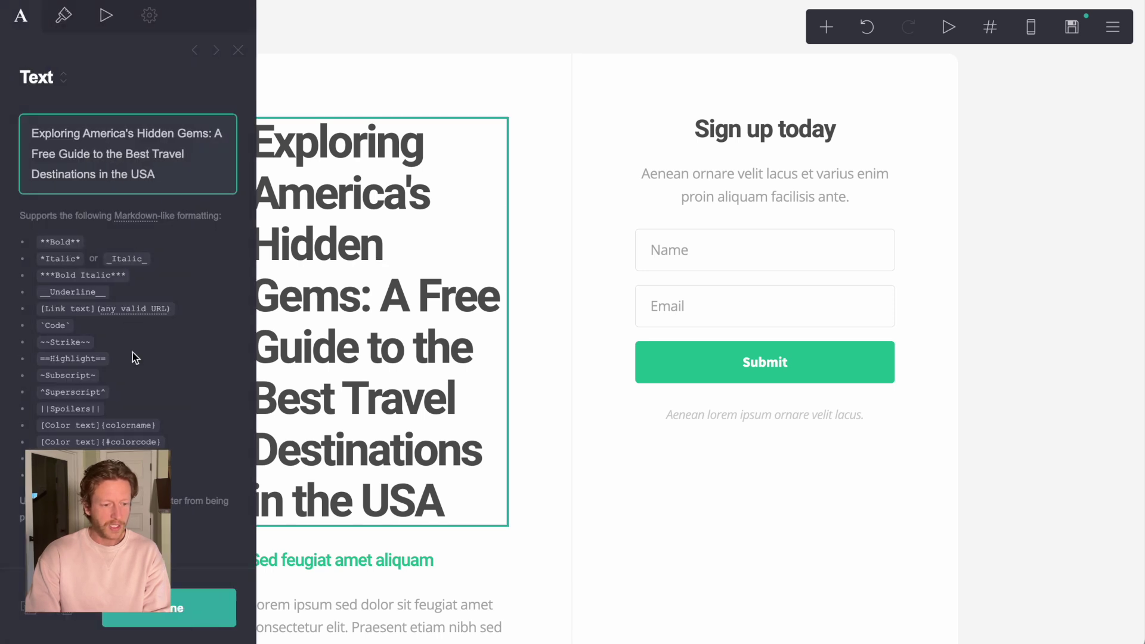
Shrink the headline's size and try the Rowdies font on it.
{"action": "left_click", "coordinate": [64, 17]}
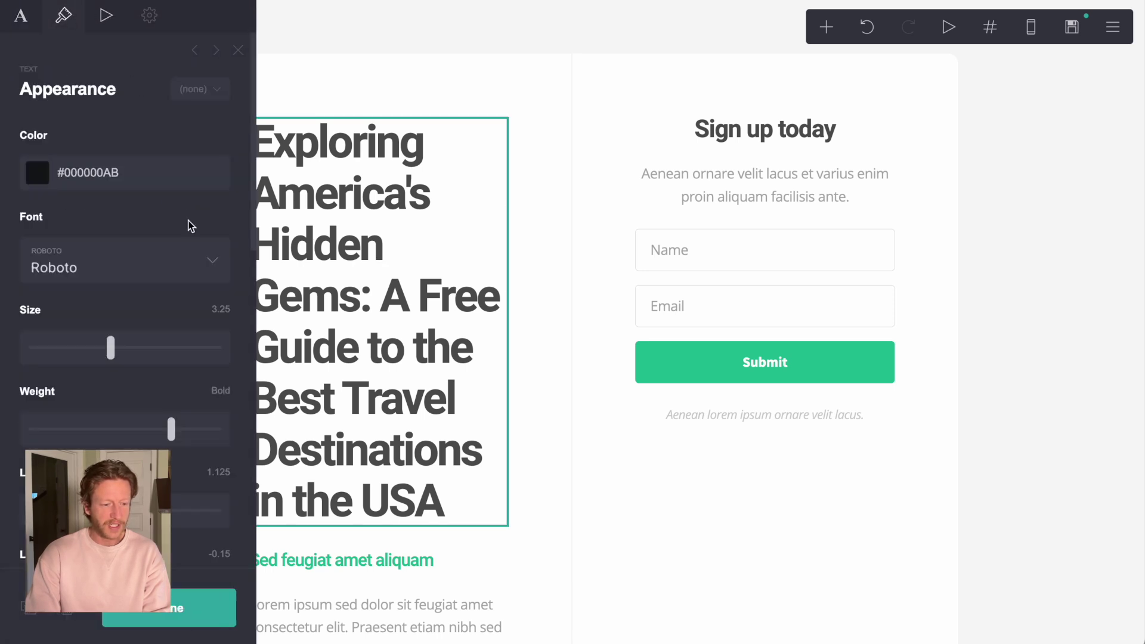
{"action": "left_click_drag", "start_coordinate": [113, 355], "coordinate": [80, 355]}
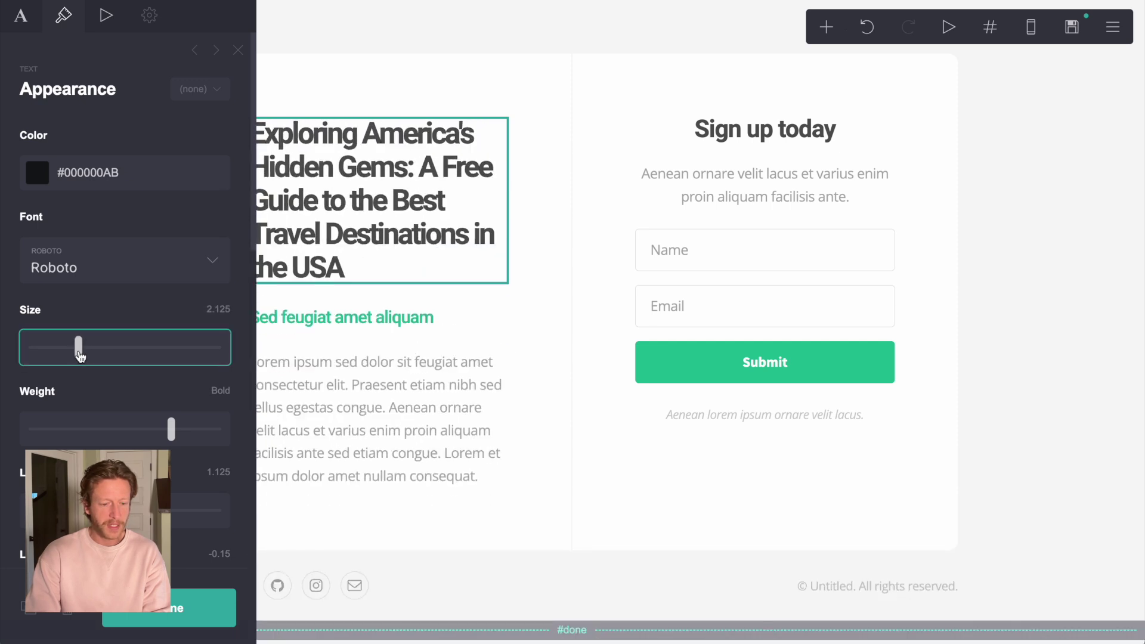
{"action": "left_click", "coordinate": [215, 267]}
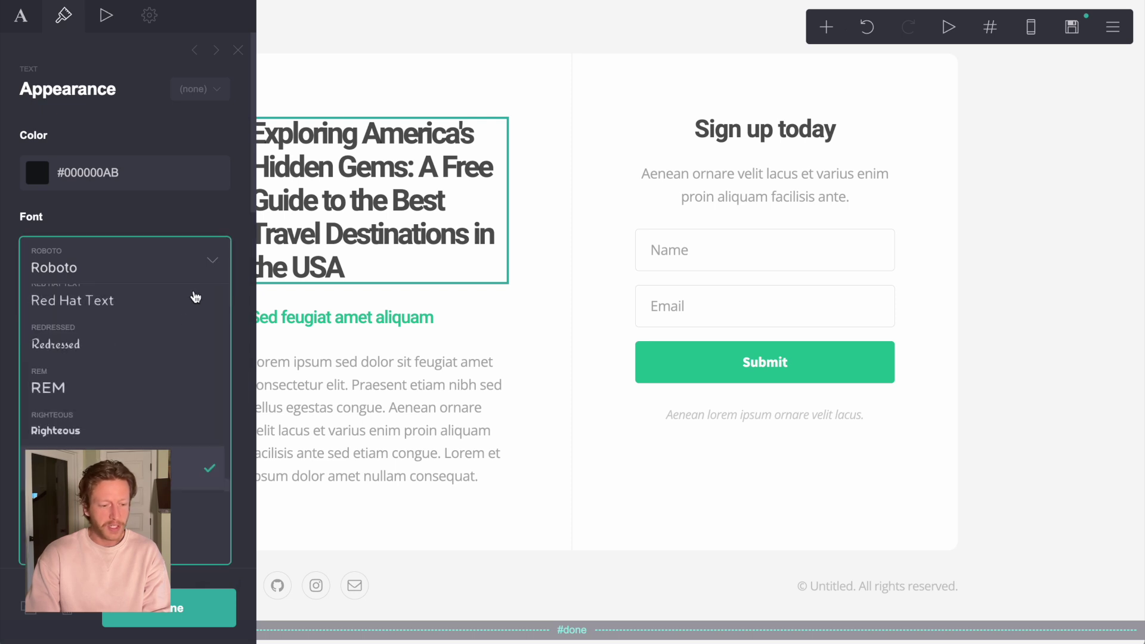
{"action": "scroll", "coordinate": [162, 393], "scroll_direction": "down", "scroll_amount": 8}
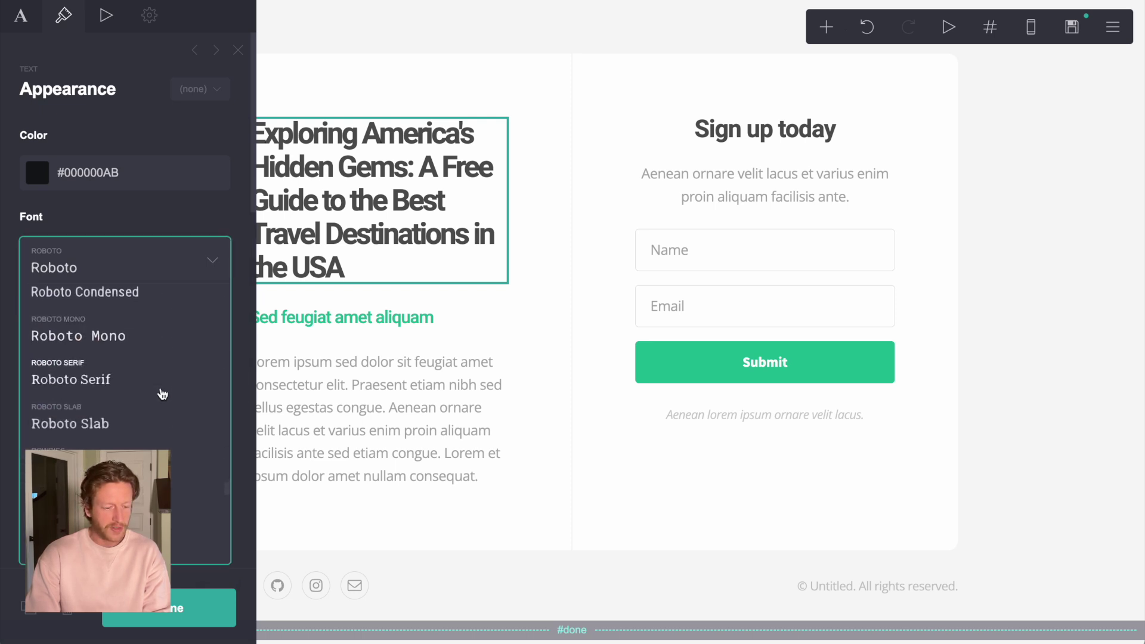
{"action": "scroll", "coordinate": [162, 394], "scroll_direction": "up", "scroll_amount": 5}
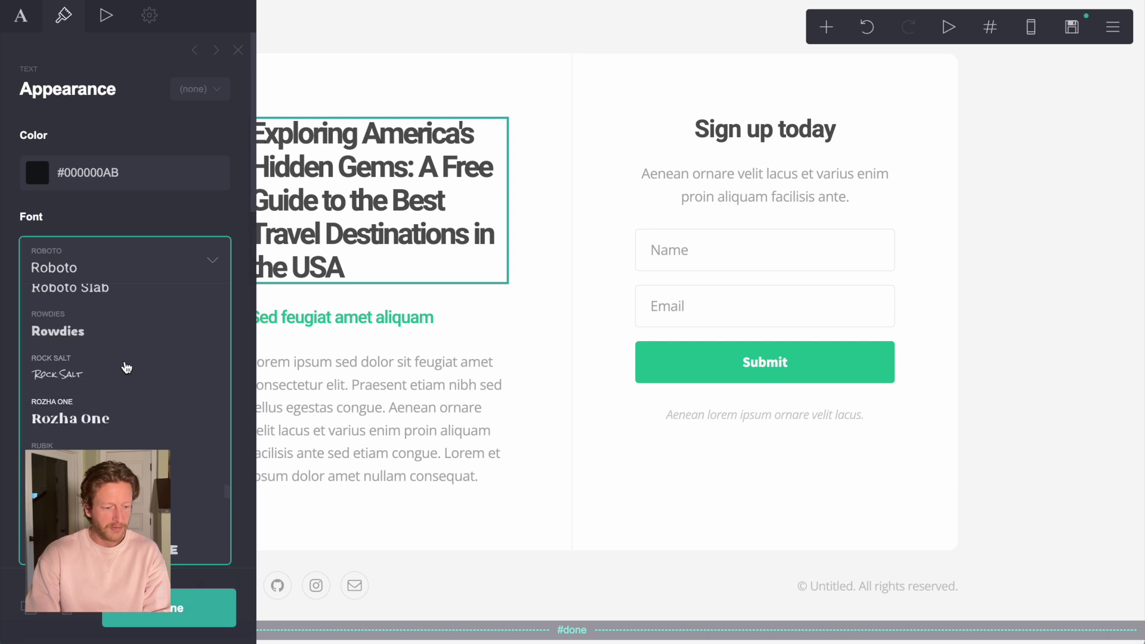
{"action": "left_click", "coordinate": [80, 334]}
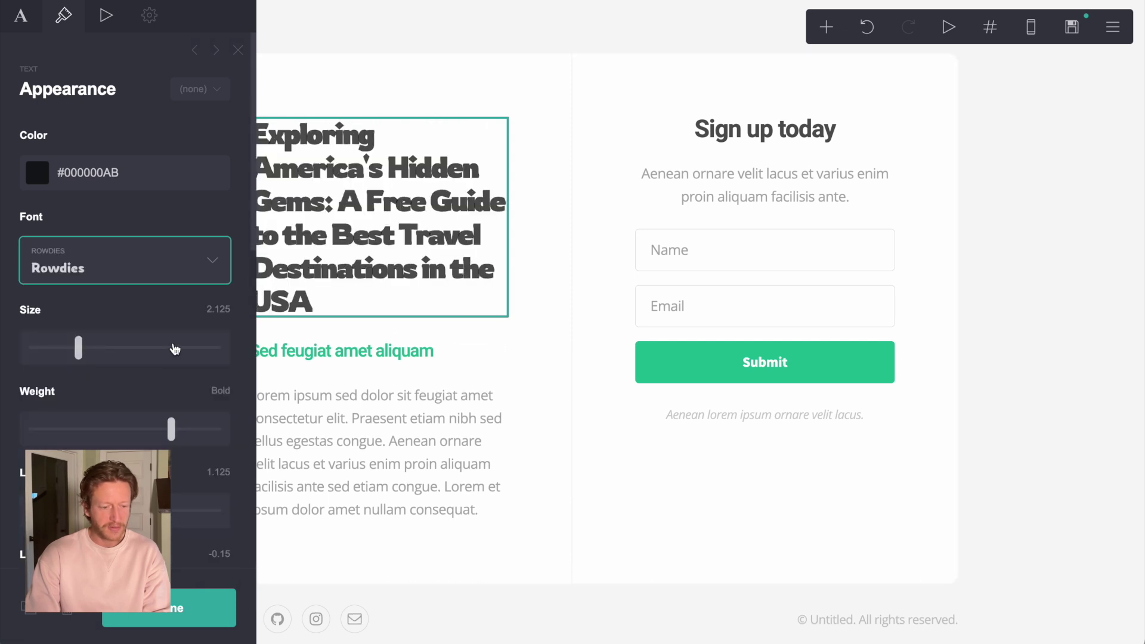
Switch the headline font to Sora at Extra Bold weight.
{"action": "left_click", "coordinate": [152, 275]}
{"action": "scroll", "coordinate": [141, 429], "scroll_direction": "down", "scroll_amount": 2}
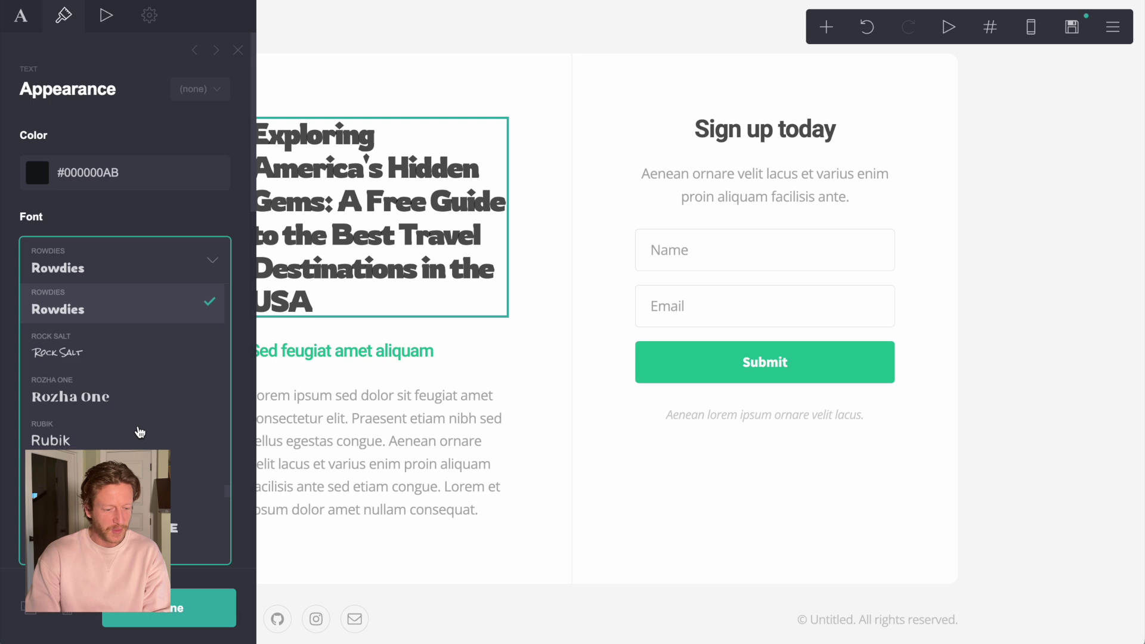
{"action": "scroll", "coordinate": [141, 432], "scroll_direction": "down", "scroll_amount": 8}
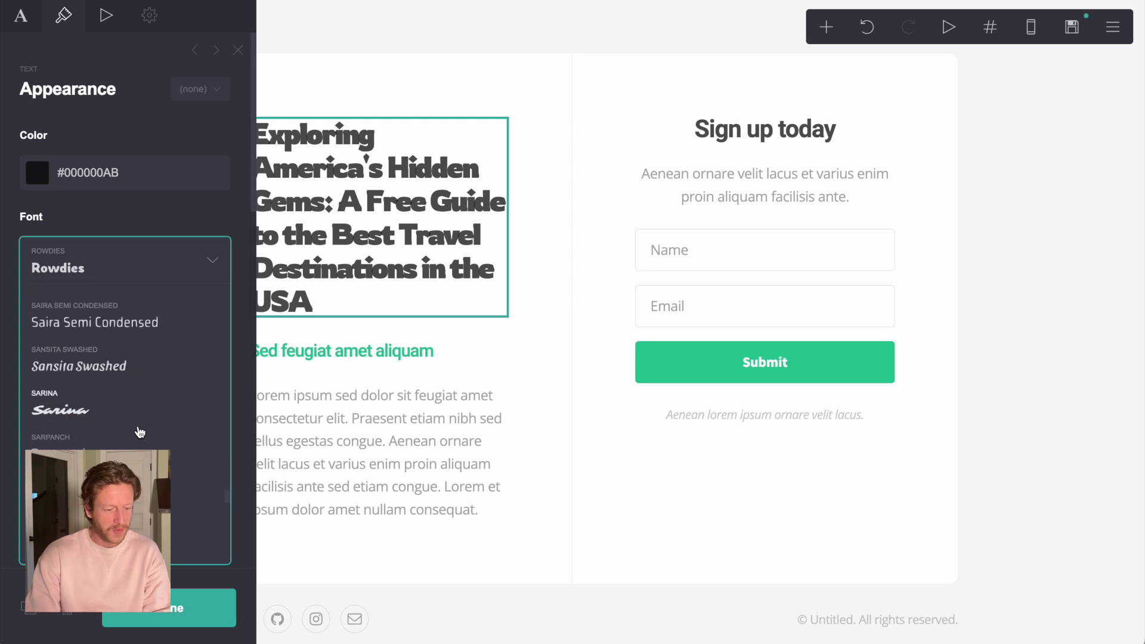
{"action": "scroll", "coordinate": [141, 432], "scroll_direction": "down", "scroll_amount": 10}
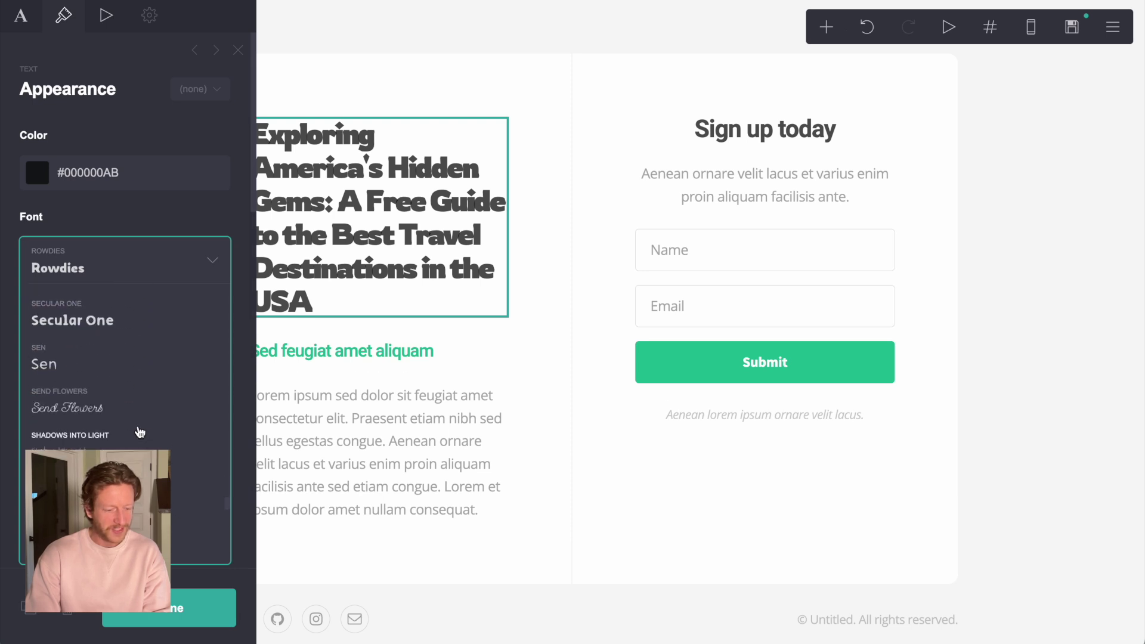
{"action": "left_click", "coordinate": [103, 399]}
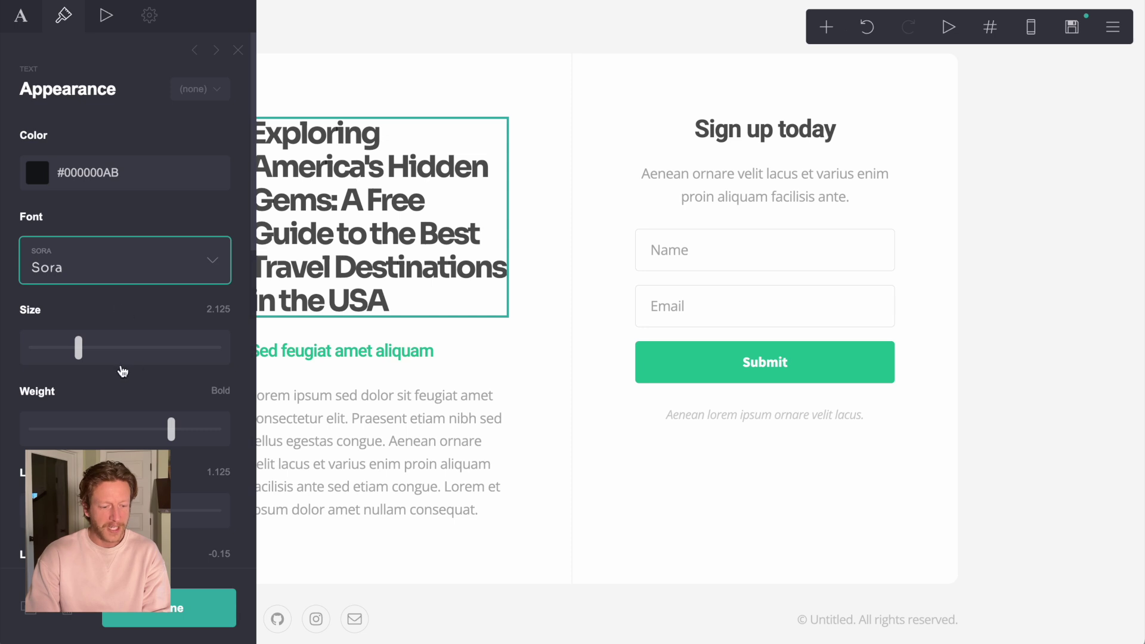
{"action": "left_click_drag", "start_coordinate": [178, 435], "coordinate": [206, 432]}
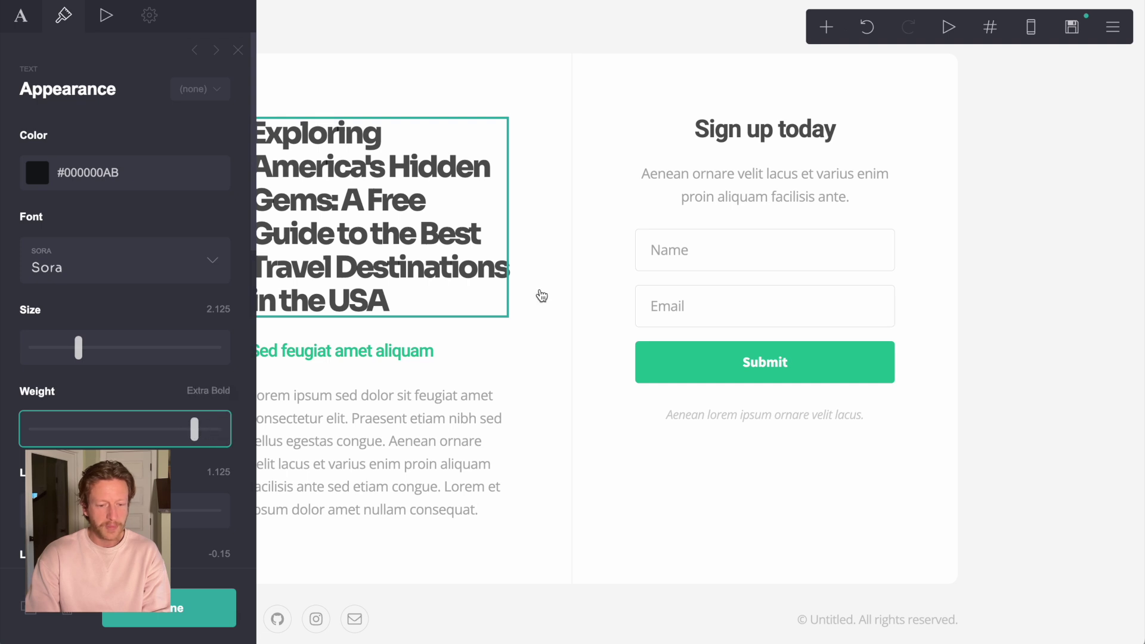
{"action": "left_click", "coordinate": [541, 296]}
Replace the green subheading's placeholder text with 'Yes, it's free to download'.
{"action": "left_click", "coordinate": [981, 229]}
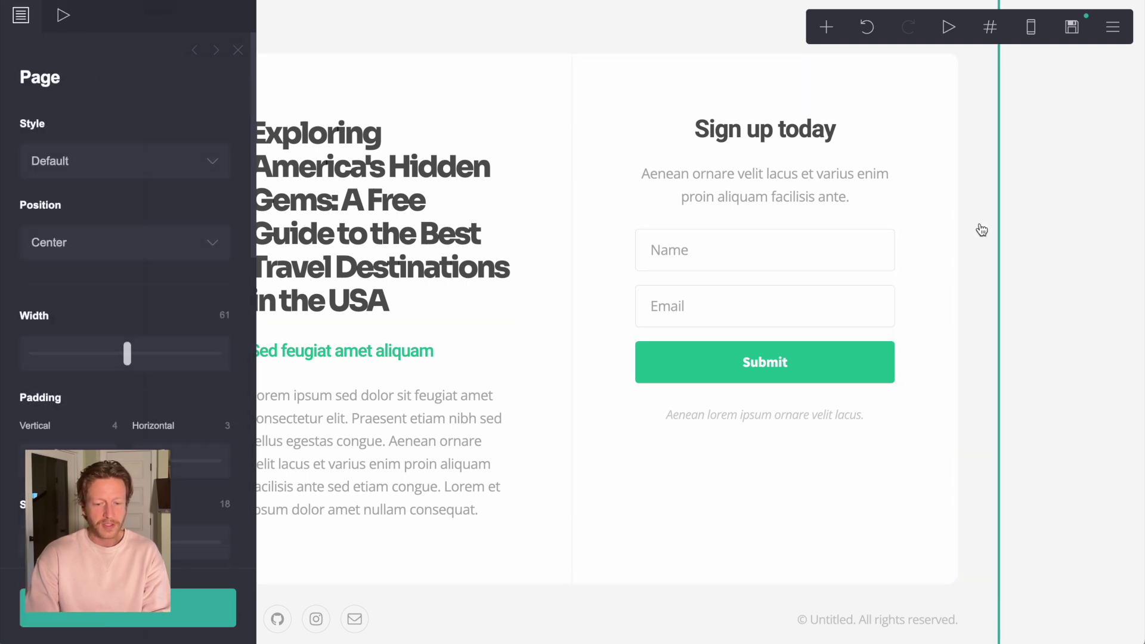
{"action": "left_click", "coordinate": [1053, 233]}
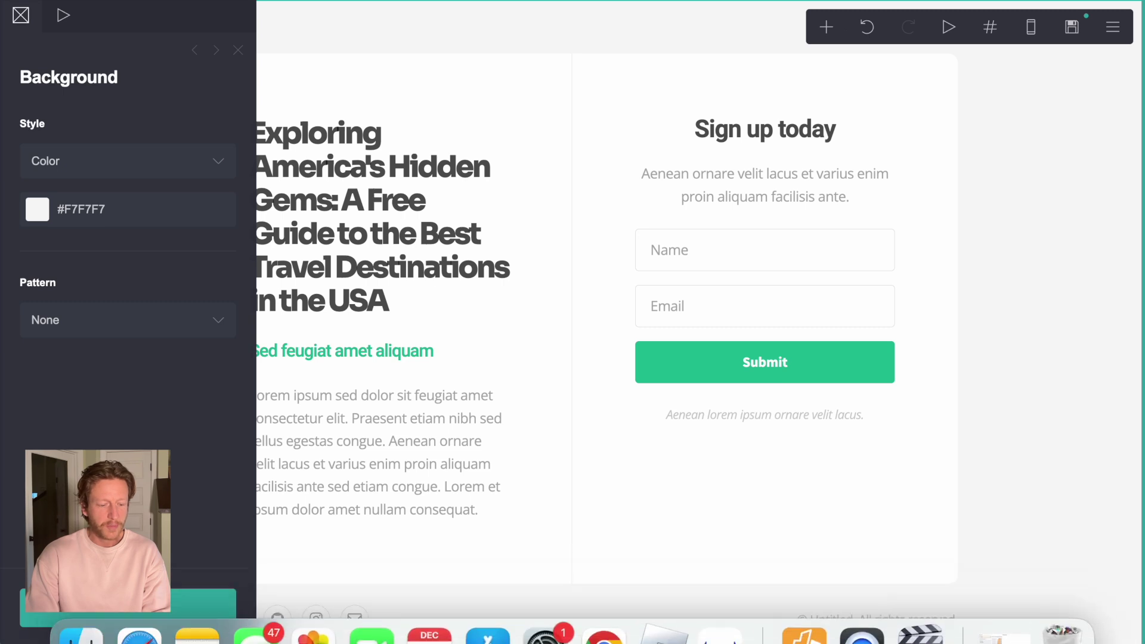
{"action": "key", "text": "Escape"}
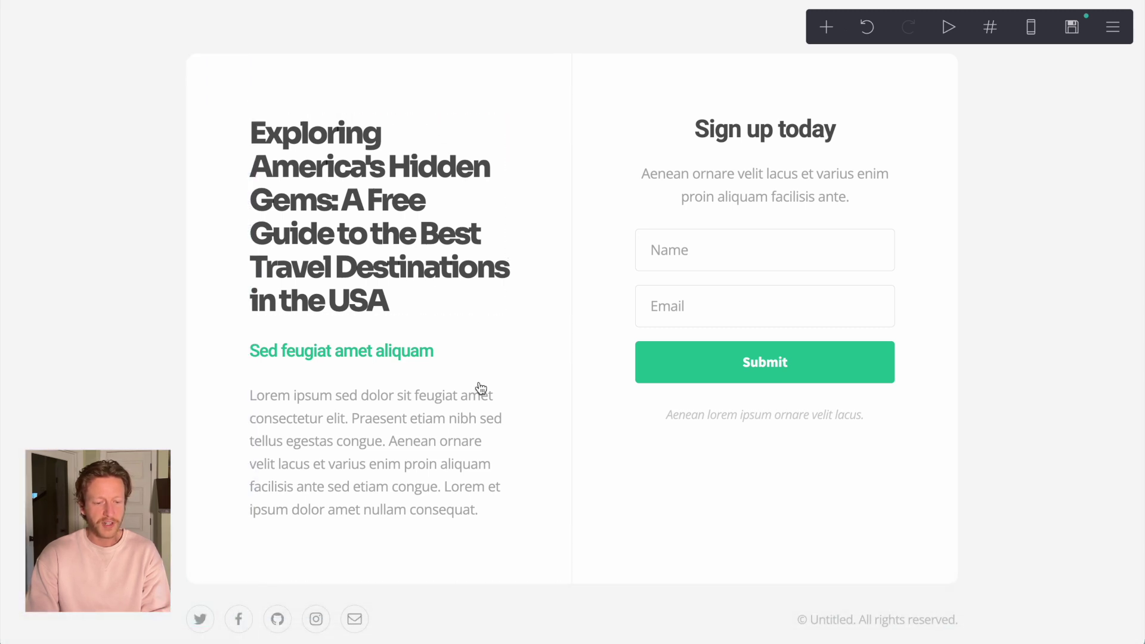
{"action": "left_click", "coordinate": [378, 358]}
{"action": "left_click", "coordinate": [378, 358]}
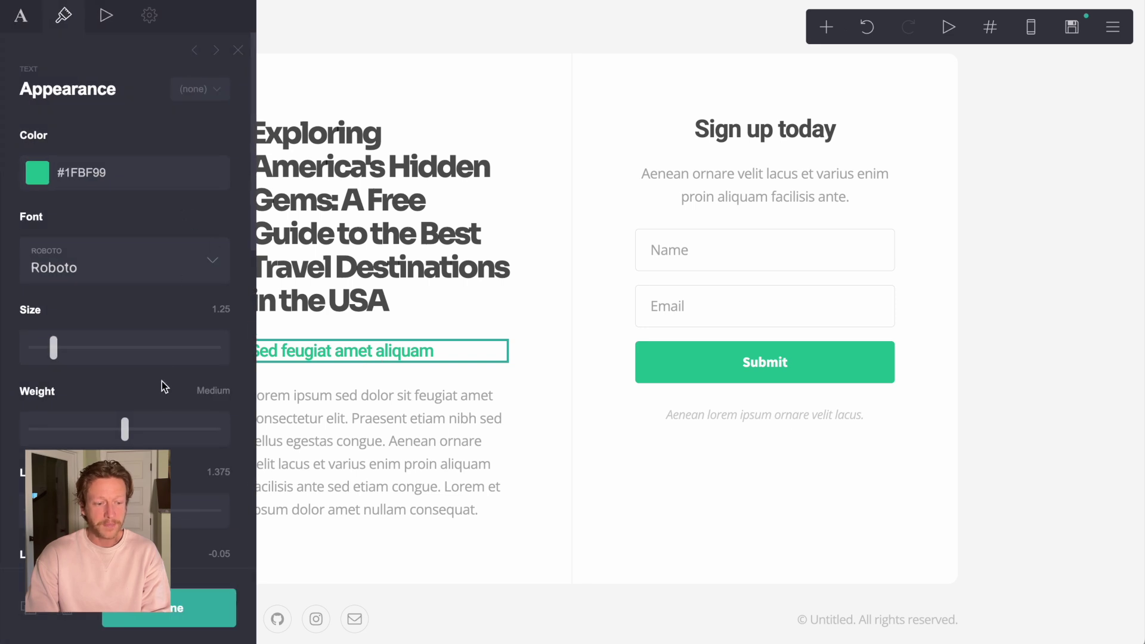
{"action": "left_click", "coordinate": [19, 20]}
{"action": "triple_click", "coordinate": [179, 133]}
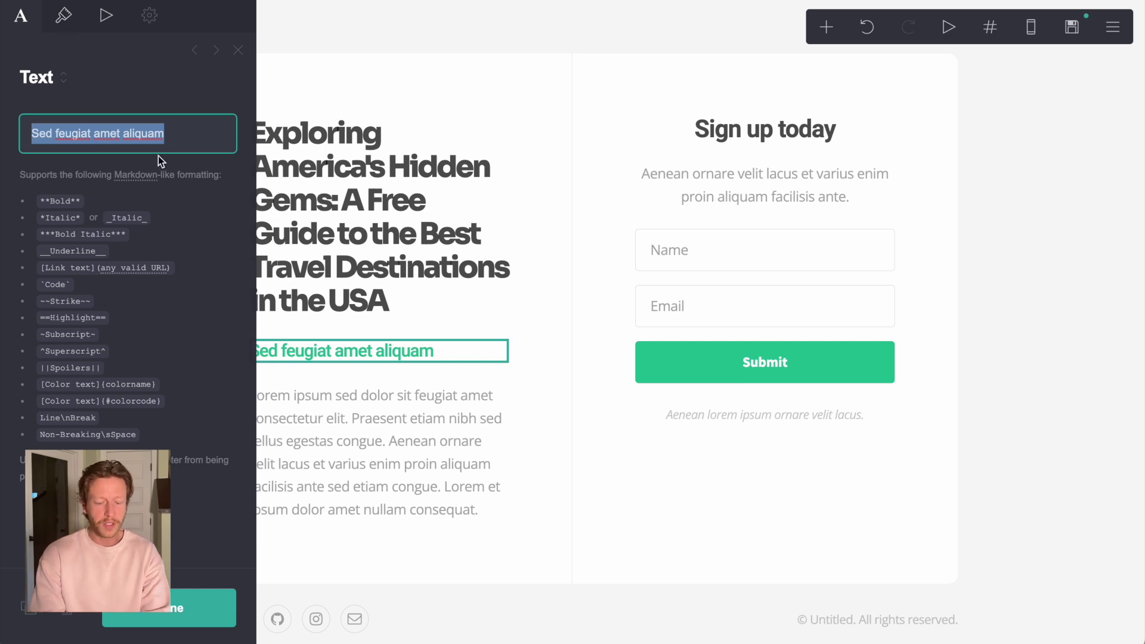
{"action": "type", "text": "Yes, i"}
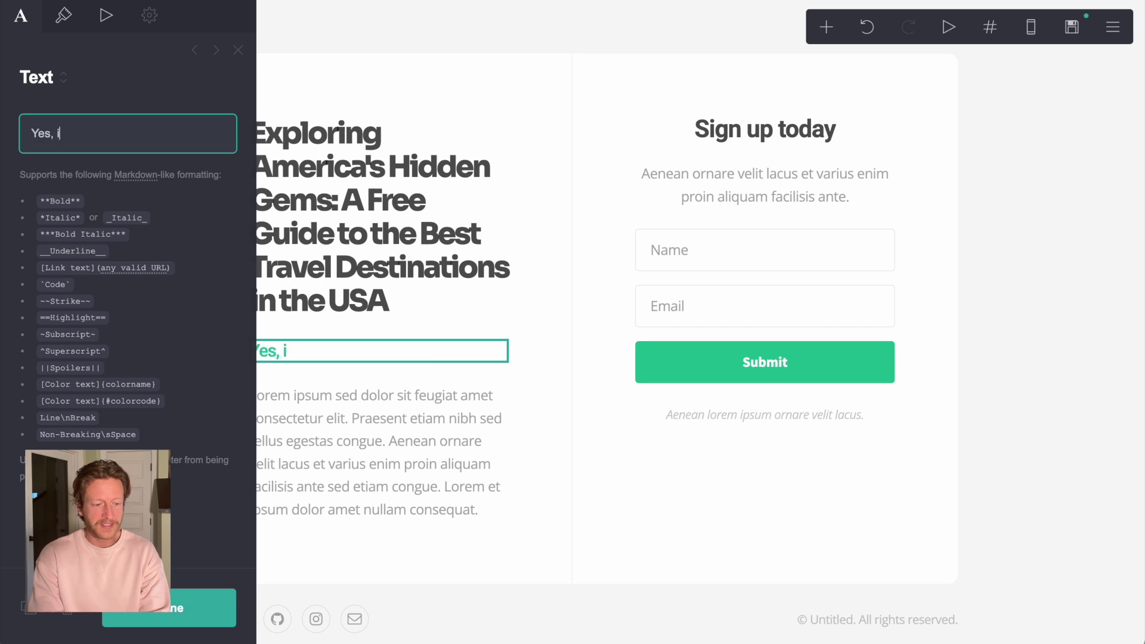
{"action": "type", "text": "t's free to download"}
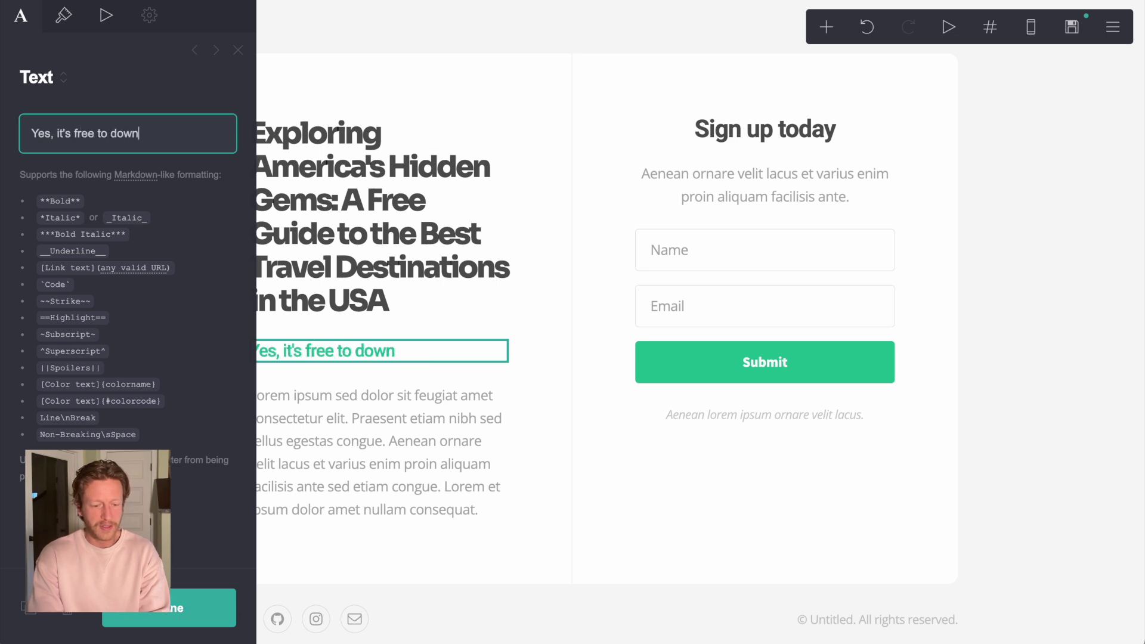
{"action": "left_click", "coordinate": [179, 607]}
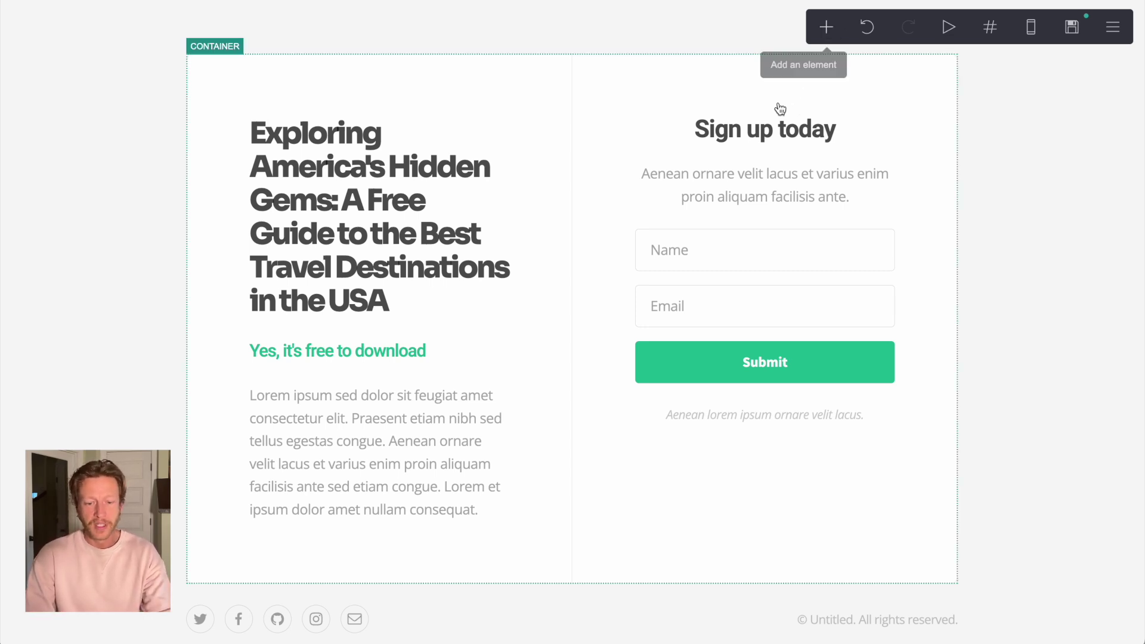
Insert the realistic USA travel collage as an image below the 'Sign up today' heading.
{"action": "left_click", "coordinate": [663, 130]}
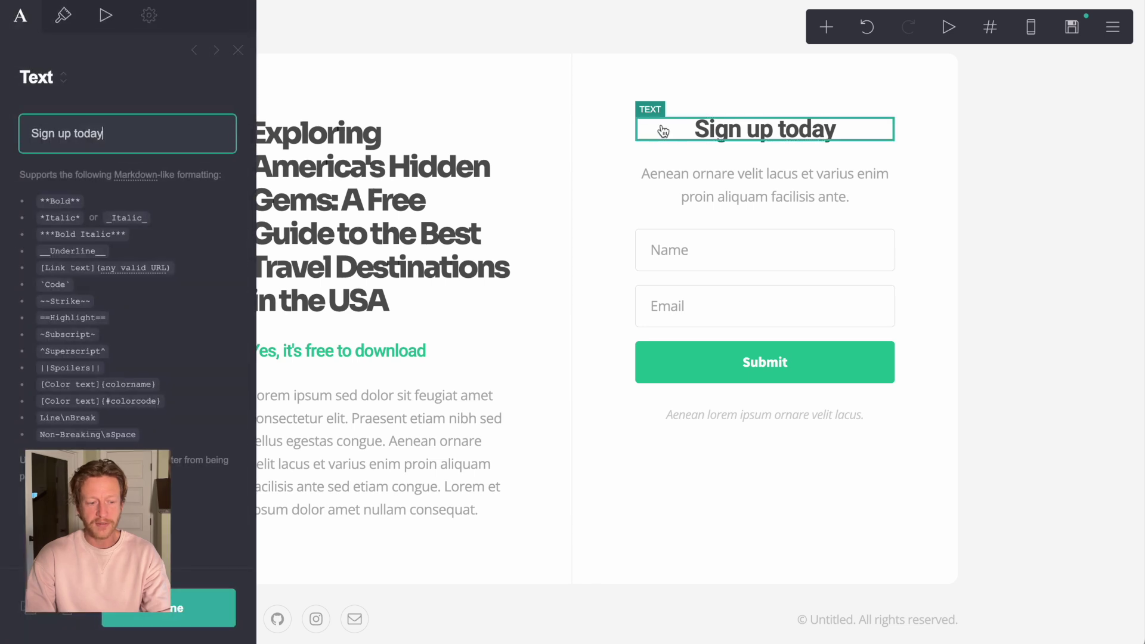
{"action": "left_click", "coordinate": [827, 31]}
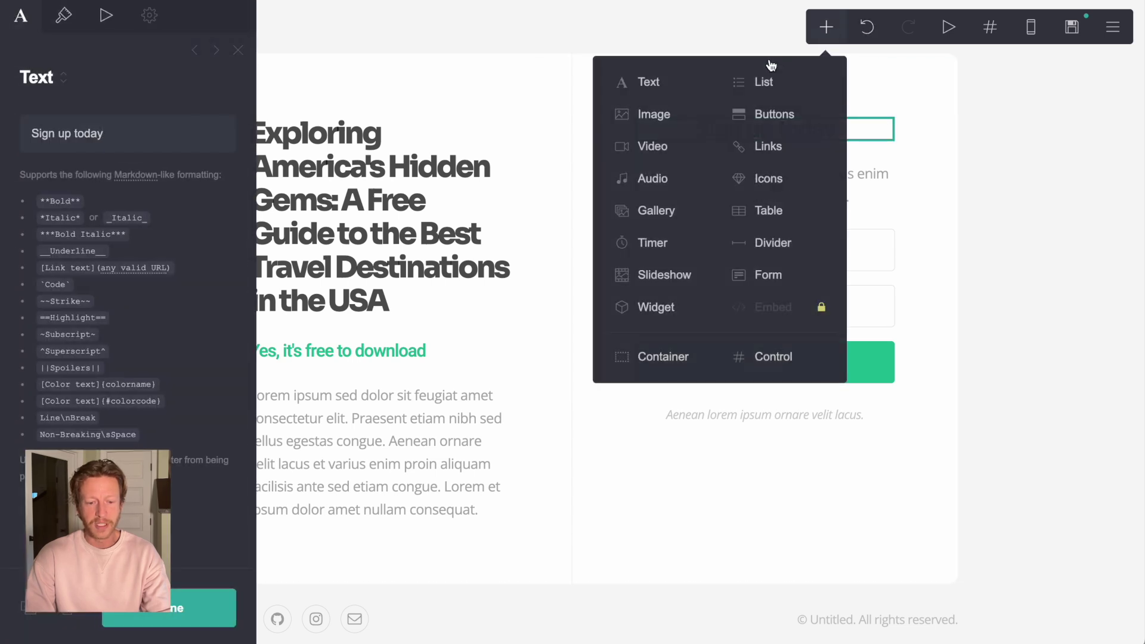
{"action": "left_click", "coordinate": [677, 114]}
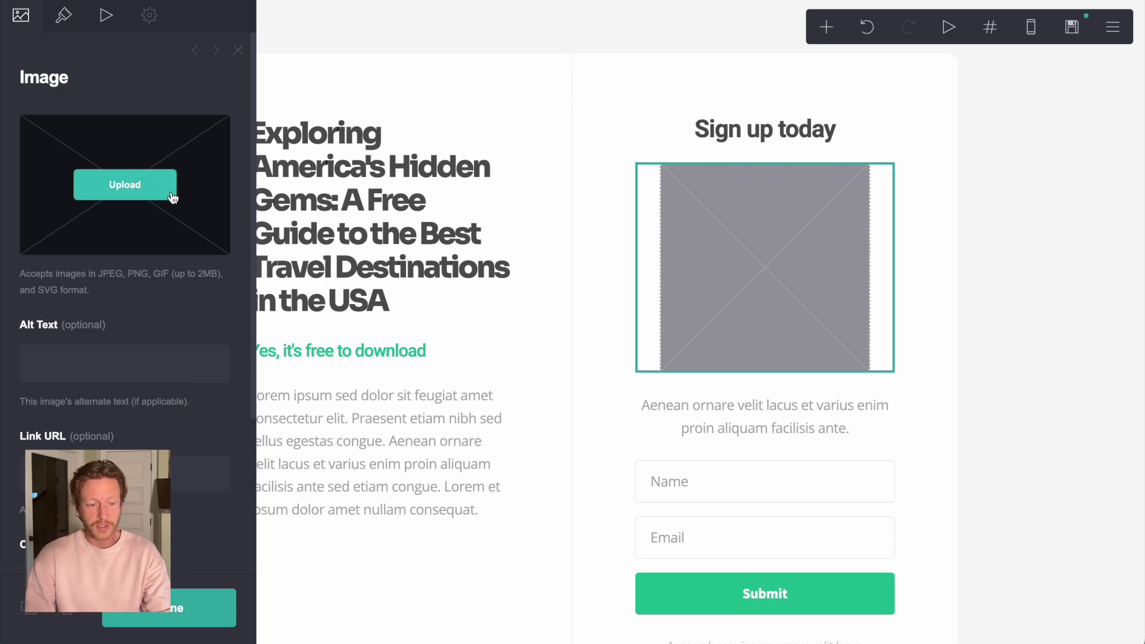
{"action": "left_click", "coordinate": [125, 185]}
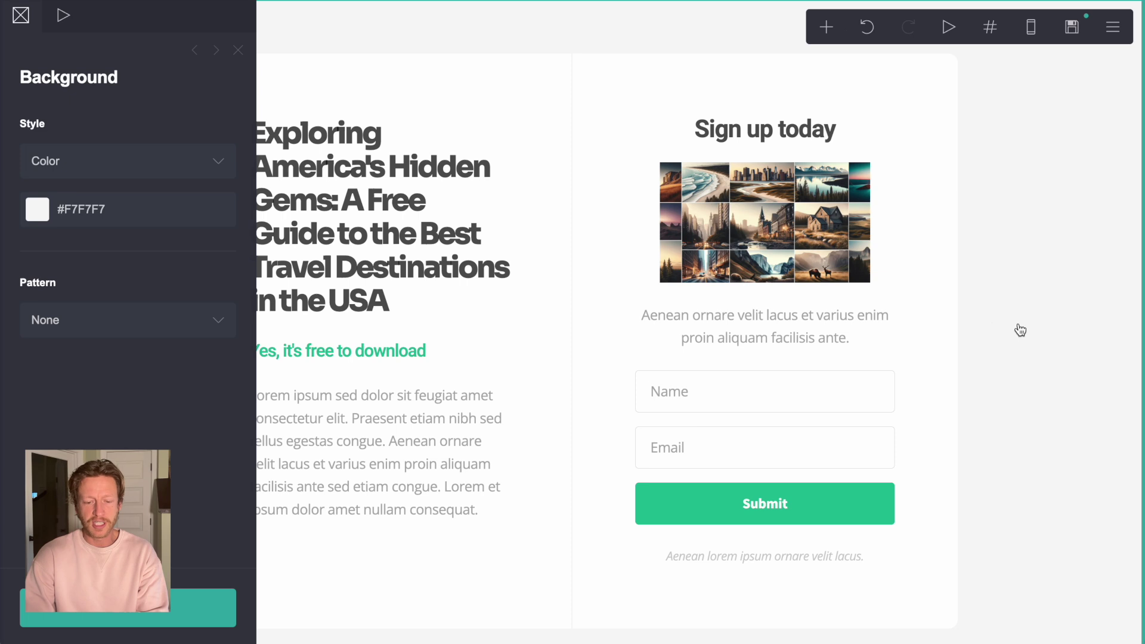
{"action": "scroll", "coordinate": [1020, 330], "scroll_direction": "down", "scroll_amount": 2}
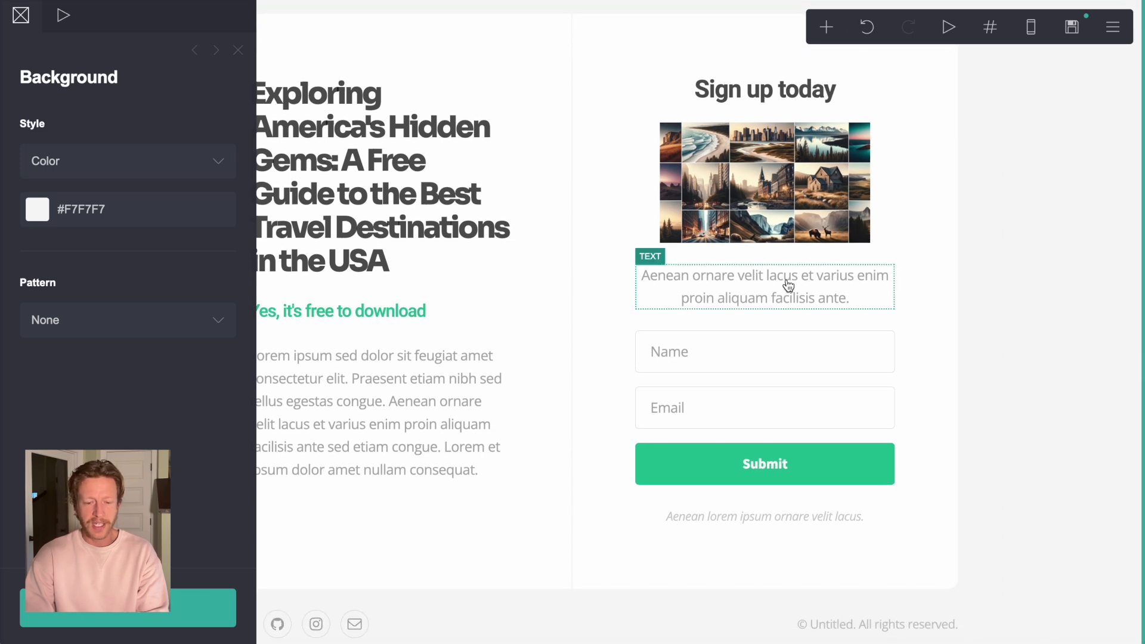
Rename the 'Sign up today' heading to 'DOWNLOAD FOR FREE NOW' in Sora at size 1.25.
{"action": "left_click", "coordinate": [761, 90]}
{"action": "left_click", "coordinate": [761, 90]}
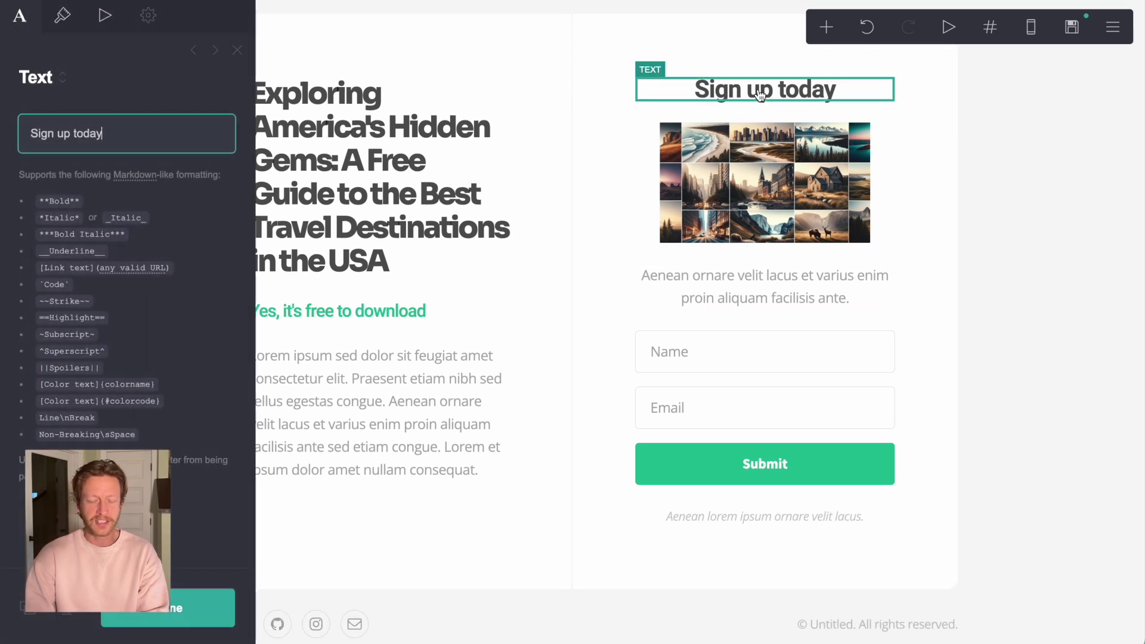
{"action": "triple_click", "coordinate": [105, 136]}
{"action": "type", "text": "DOWN"}
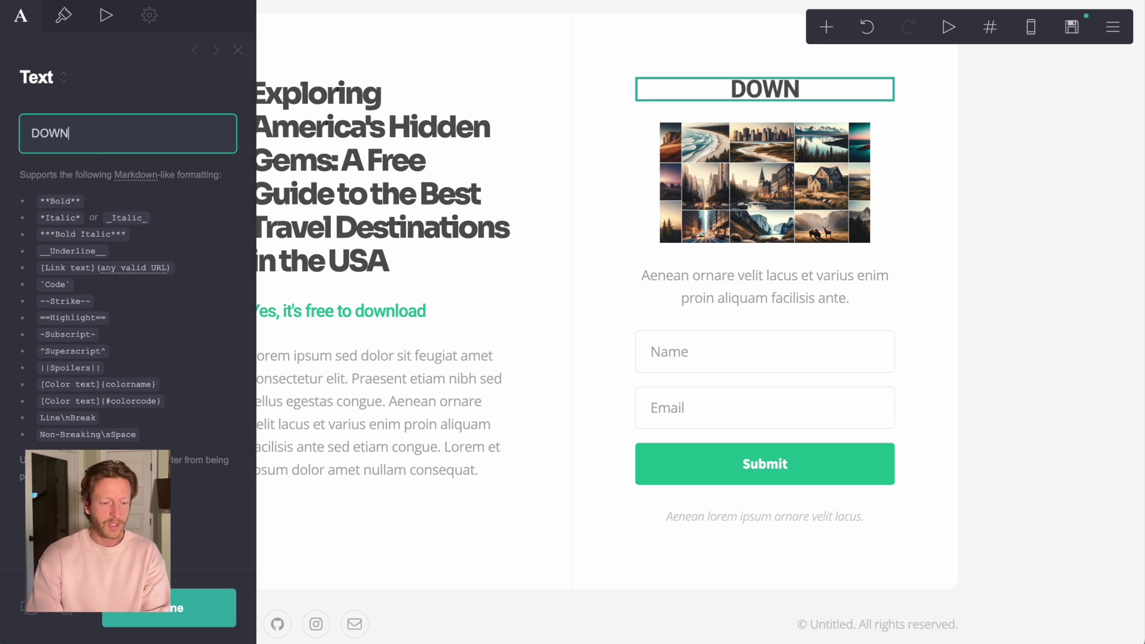
{"action": "type", "text": "LOAD FOR FREE NOW"}
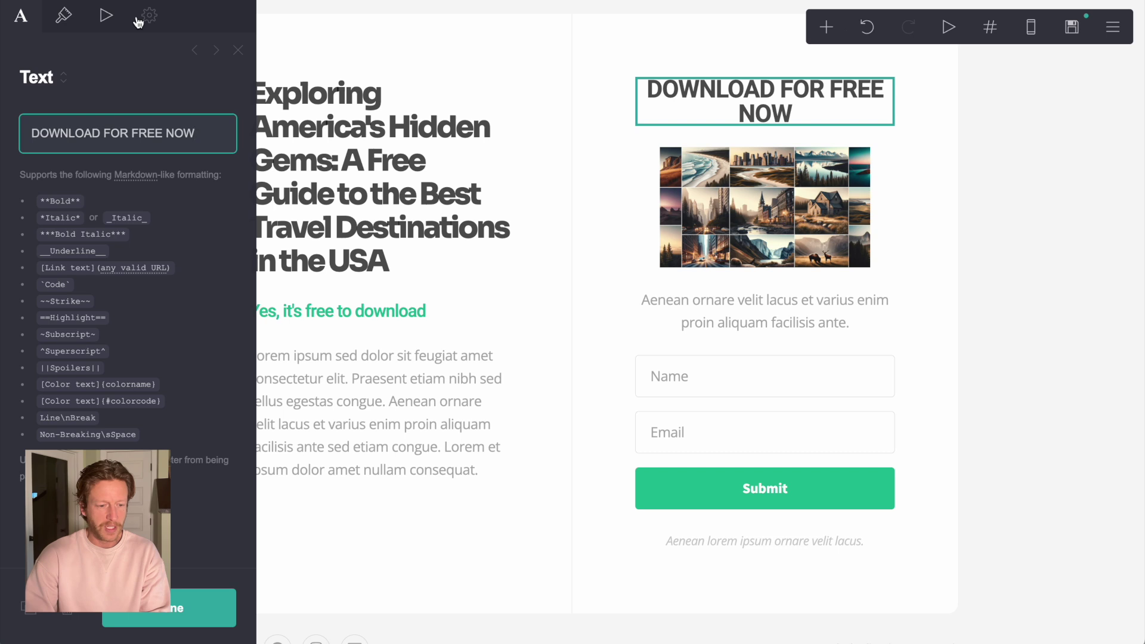
{"action": "left_click", "coordinate": [63, 15]}
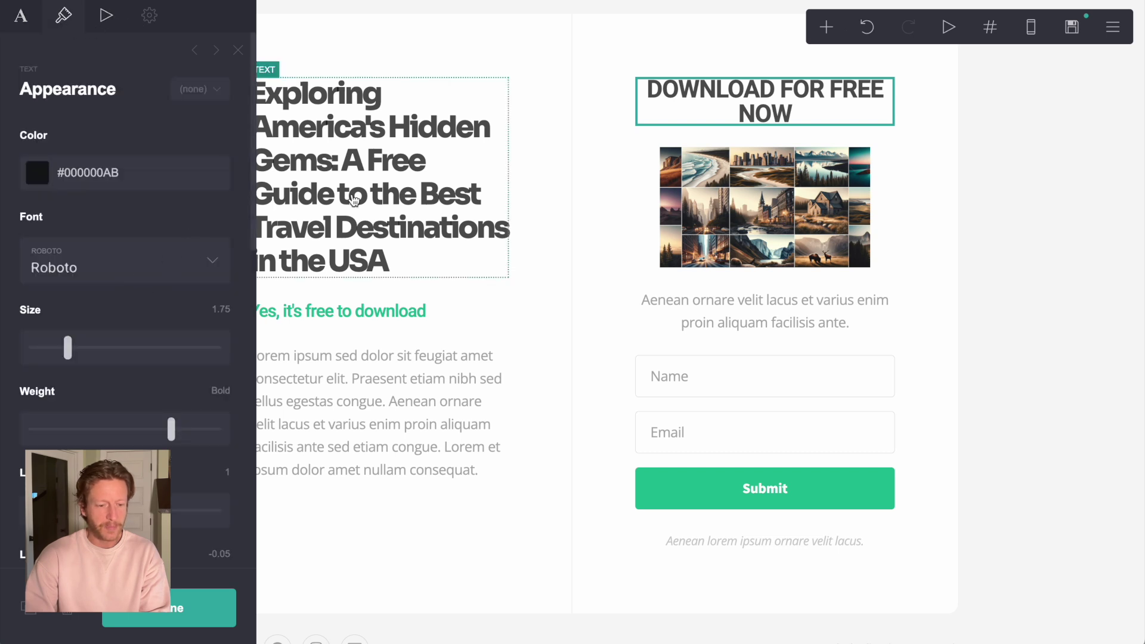
{"action": "left_click", "coordinate": [125, 260]}
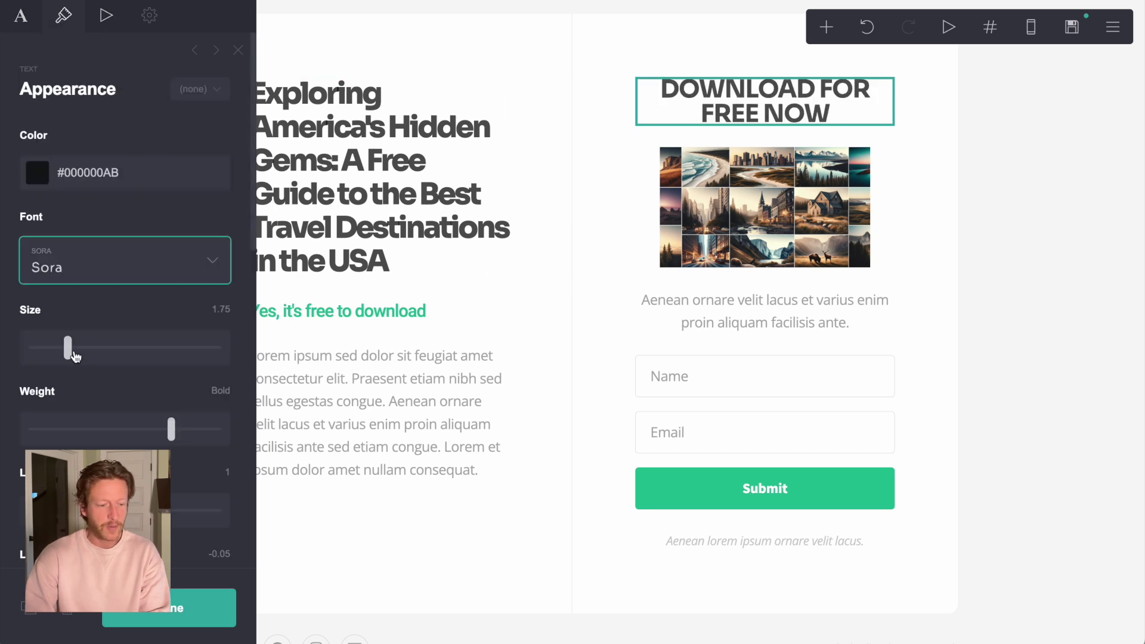
{"action": "left_click_drag", "start_coordinate": [70, 355], "coordinate": [55, 354]}
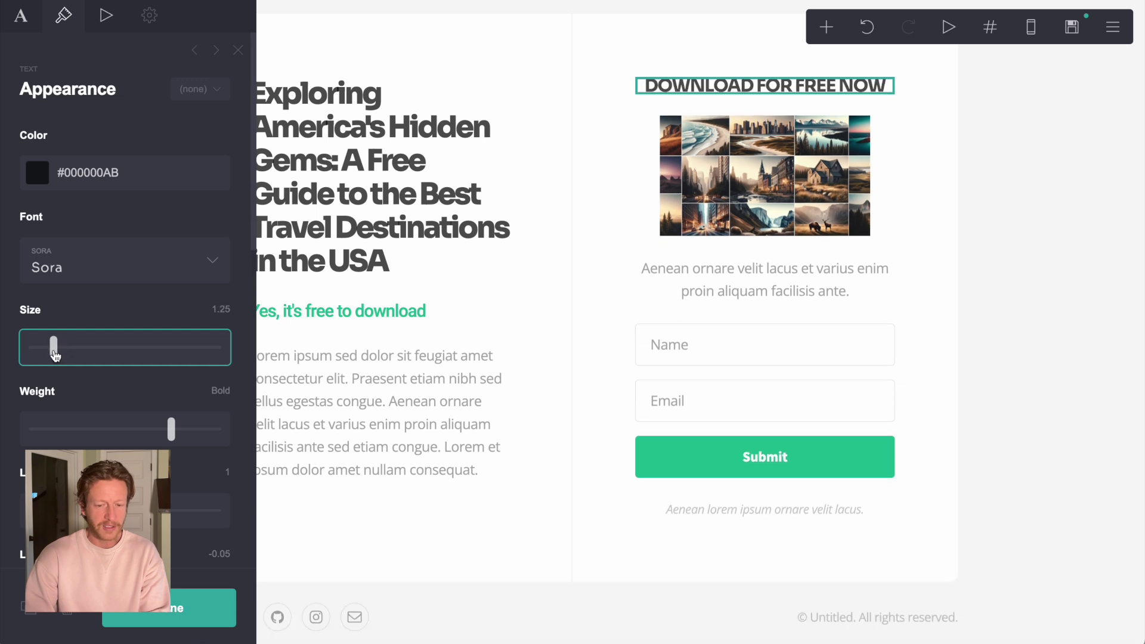
Select the two-column container and close its settings panel.
{"action": "left_click", "coordinate": [950, 258]}
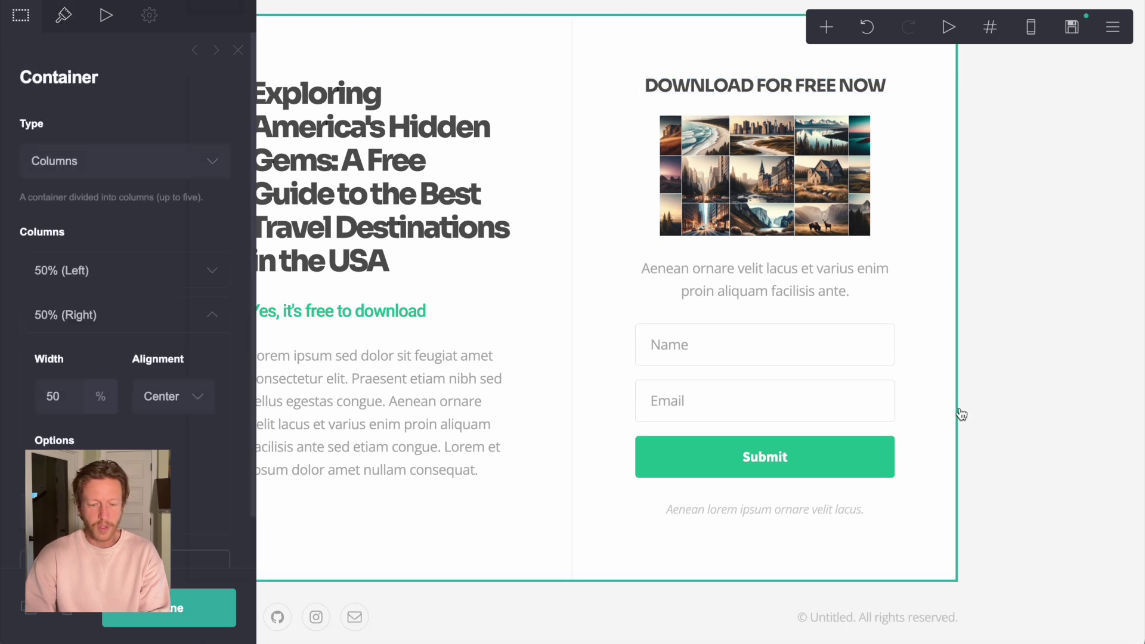
{"action": "left_click", "coordinate": [1039, 365]}
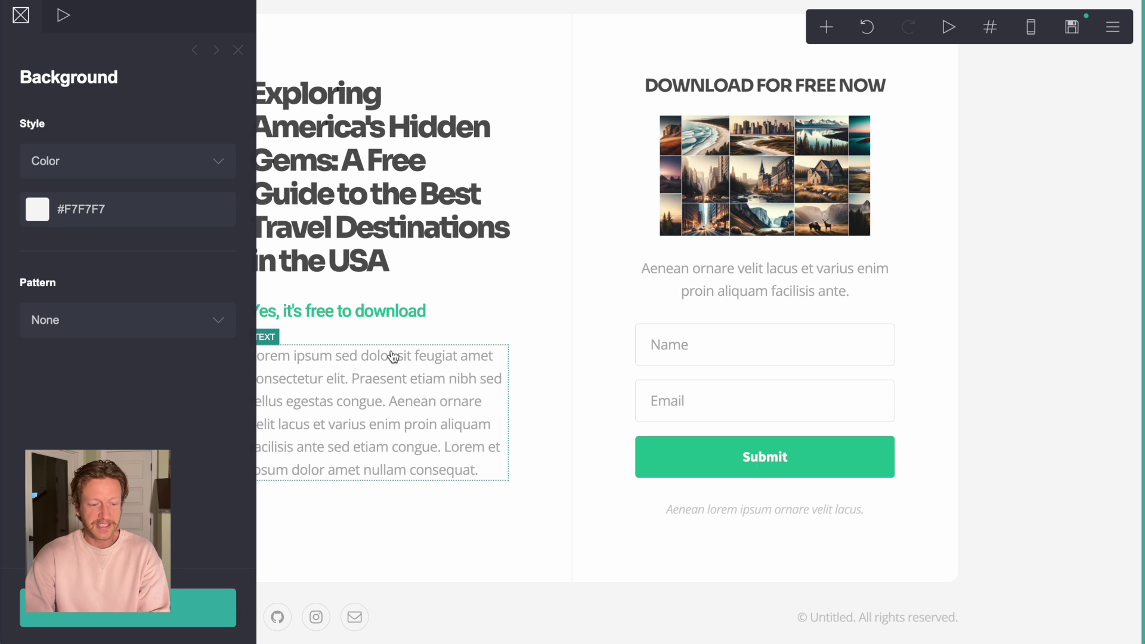
{"action": "left_click", "coordinate": [481, 517]}
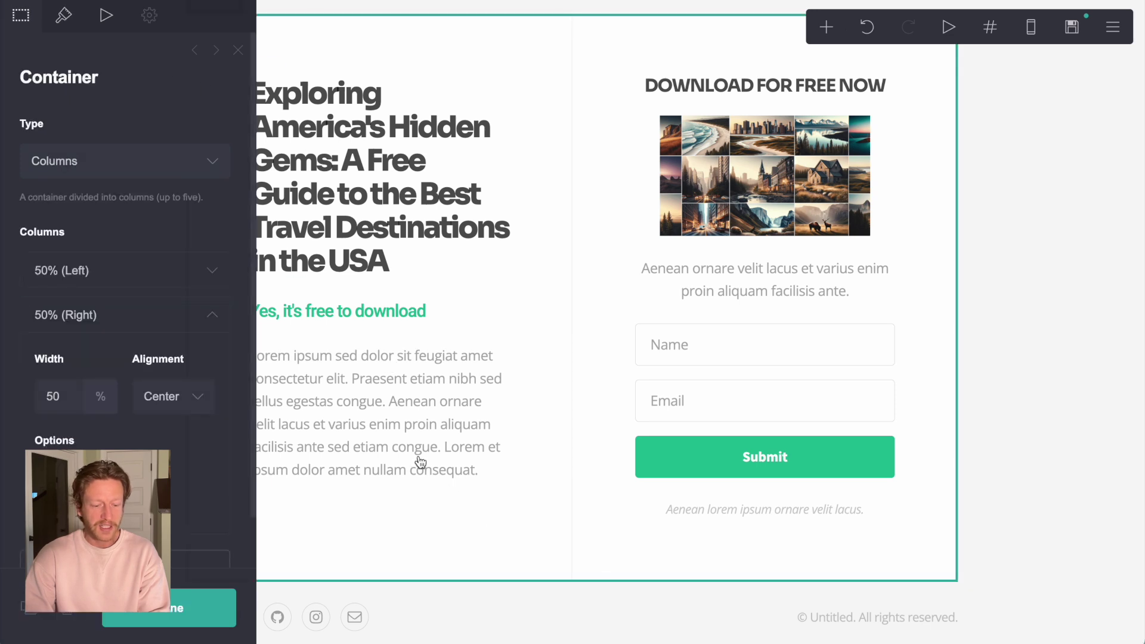
{"action": "left_click", "coordinate": [205, 605]}
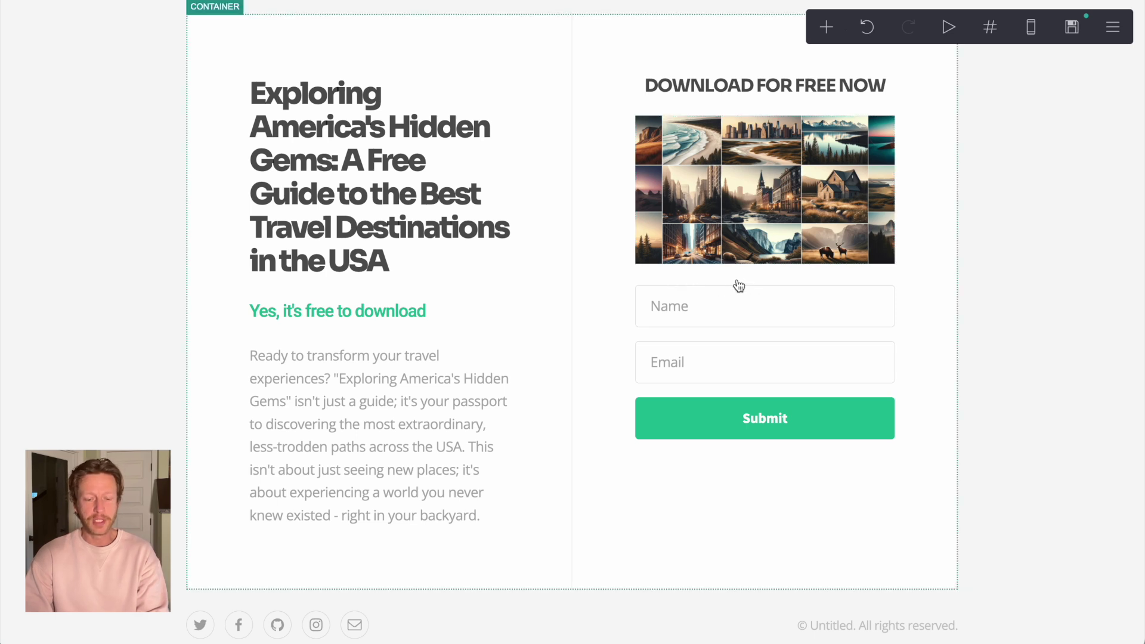
Relabel the form's submit button 'YES, SEND ME THE GUIDE', keeping On Click at Default.
{"action": "left_click", "coordinate": [773, 422]}
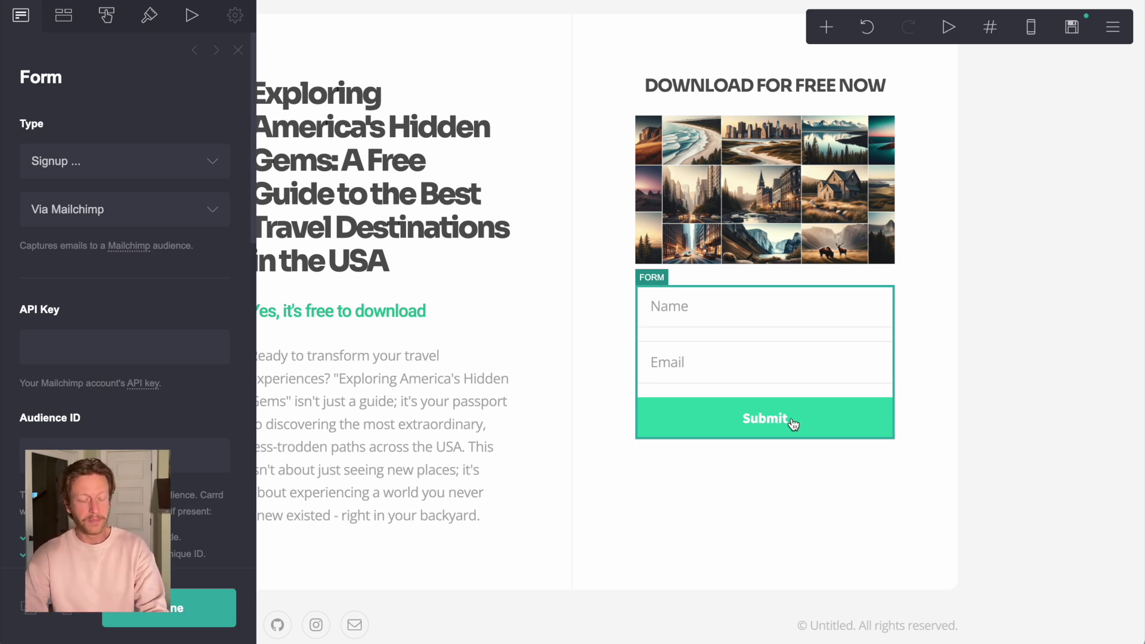
{"action": "left_click", "coordinate": [792, 424]}
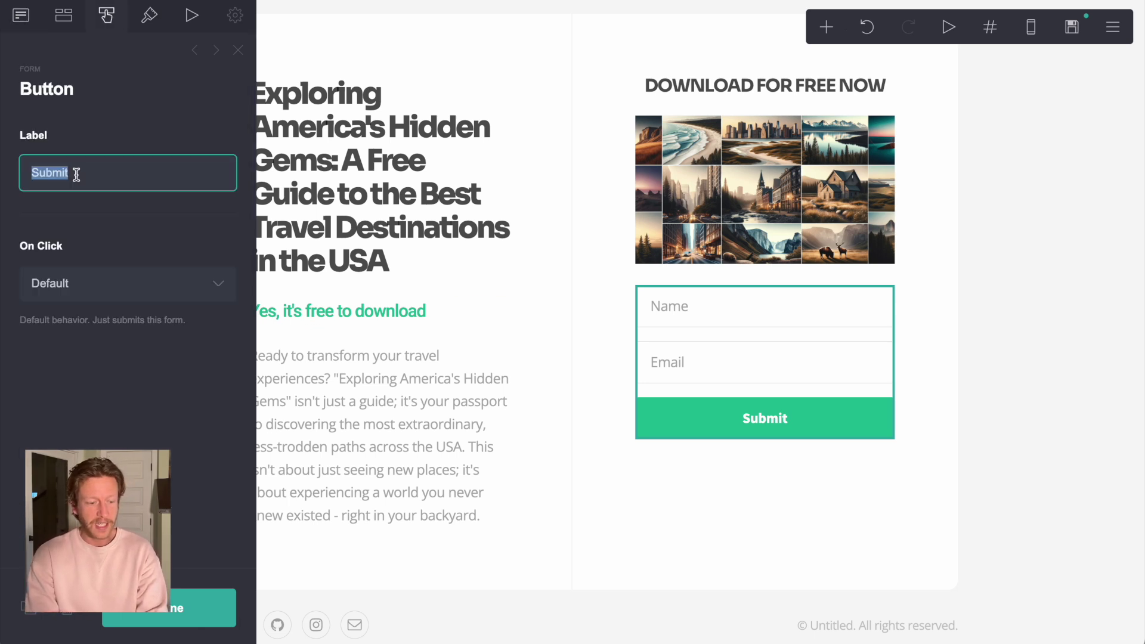
{"action": "type", "text": "YES, S"}
{"action": "key", "text": "BackSpace"}
{"action": "key", "text": "BackSpace"}
{"action": "key", "text": "BackSpace"}
{"action": "type", "text": ", S"}
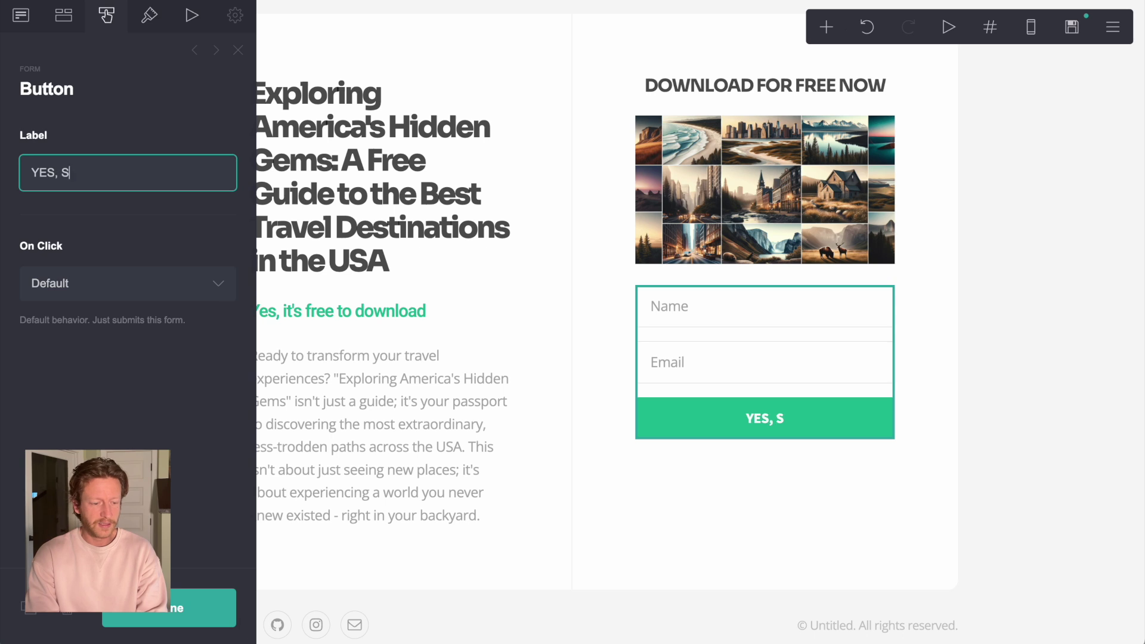
{"action": "type", "text": "END ME THE GUIDE"}
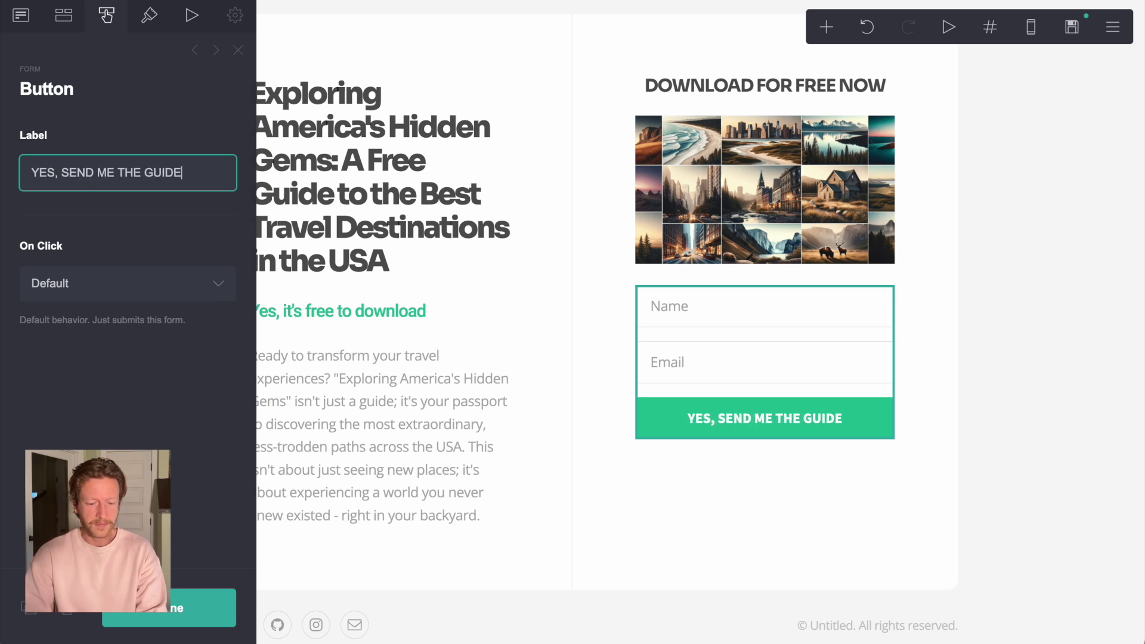
{"action": "left_click", "coordinate": [117, 299]}
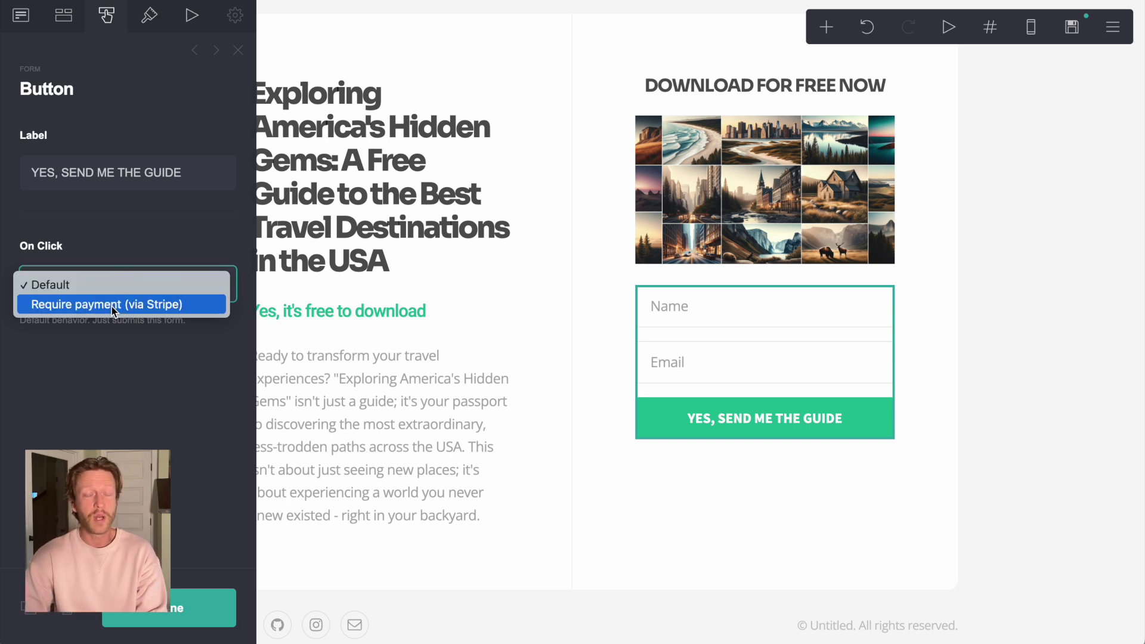
{"action": "key", "text": "Escape"}
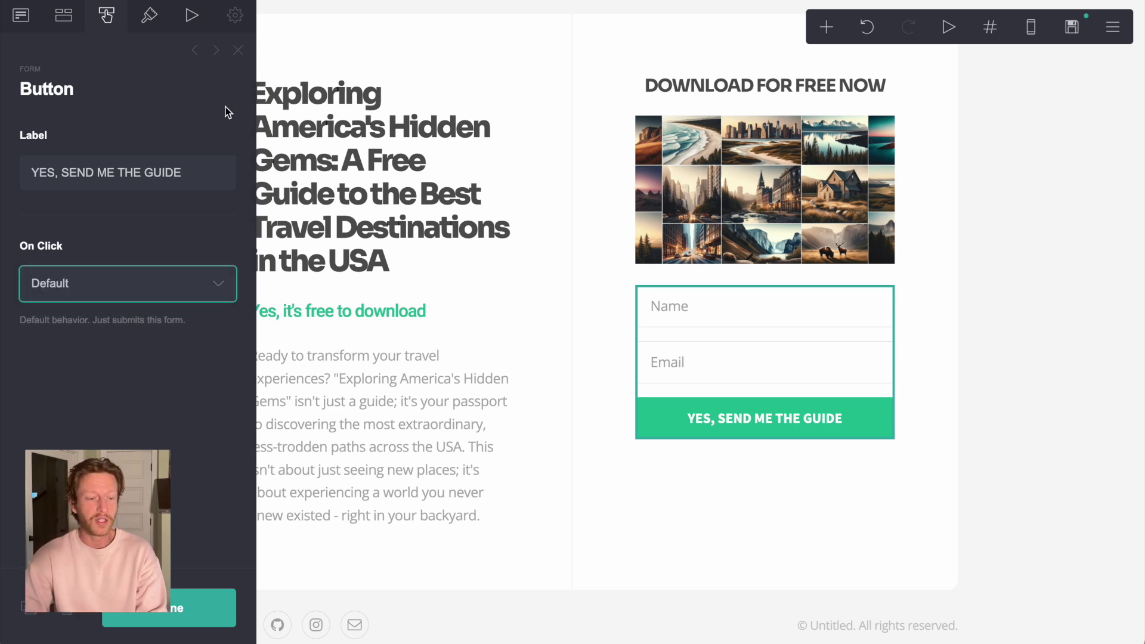
Review the form's Fields and Form settings, keeping Mailchimp as the sign-up provider.
{"action": "left_click", "coordinate": [64, 16]}
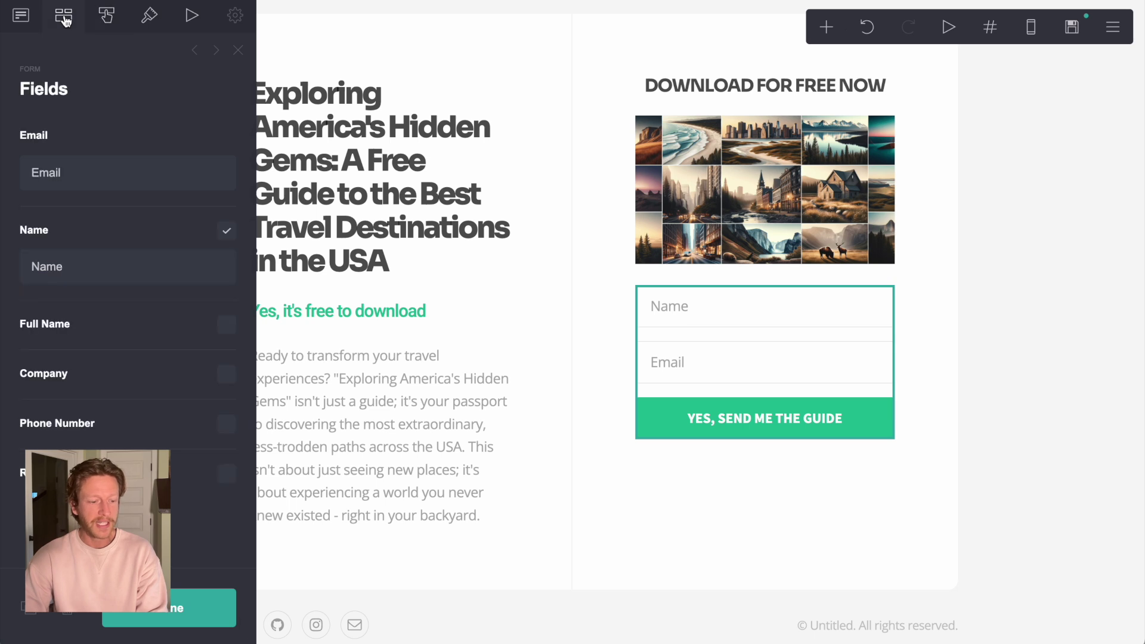
{"action": "left_click", "coordinate": [21, 17]}
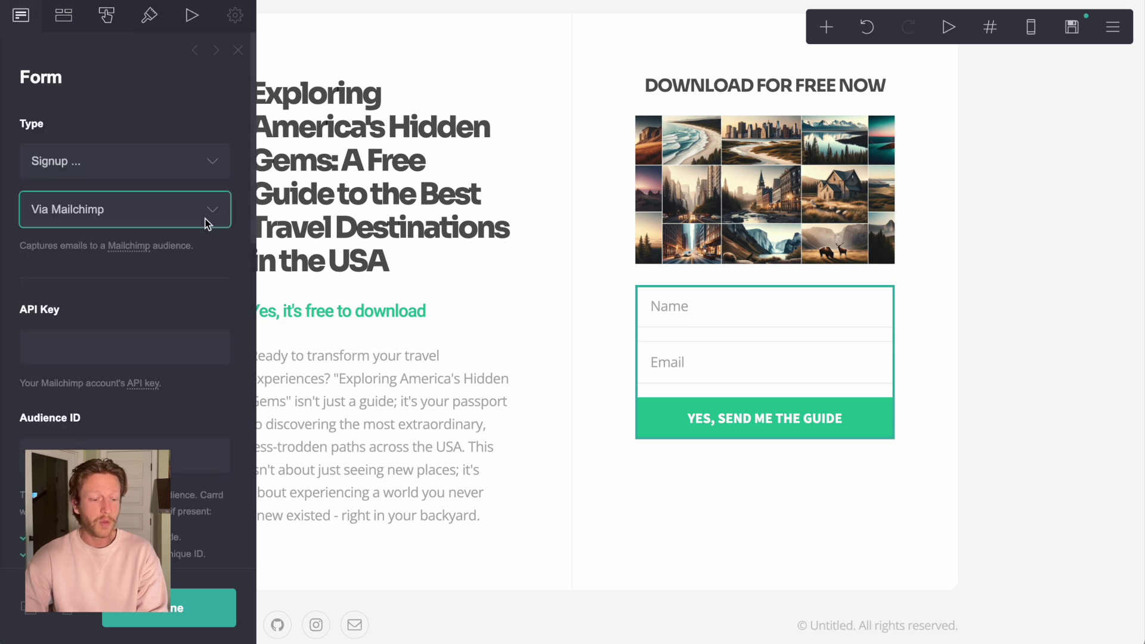
{"action": "left_click", "coordinate": [213, 216]}
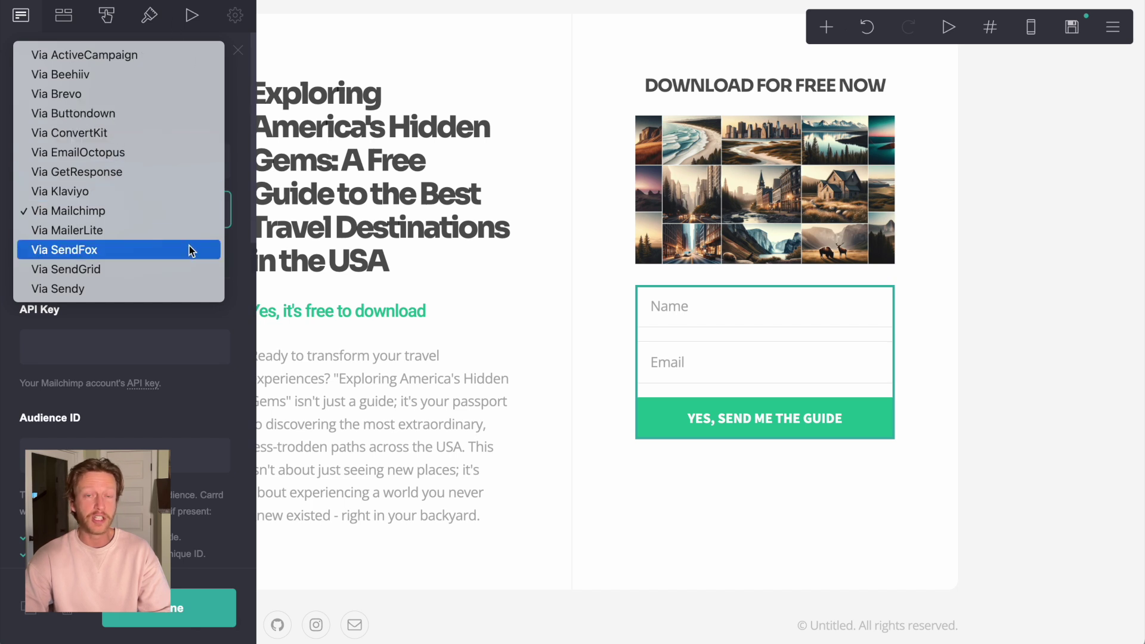
{"action": "left_click", "coordinate": [243, 118]}
{"action": "scroll", "coordinate": [97, 350], "scroll_direction": "down", "scroll_amount": 3}
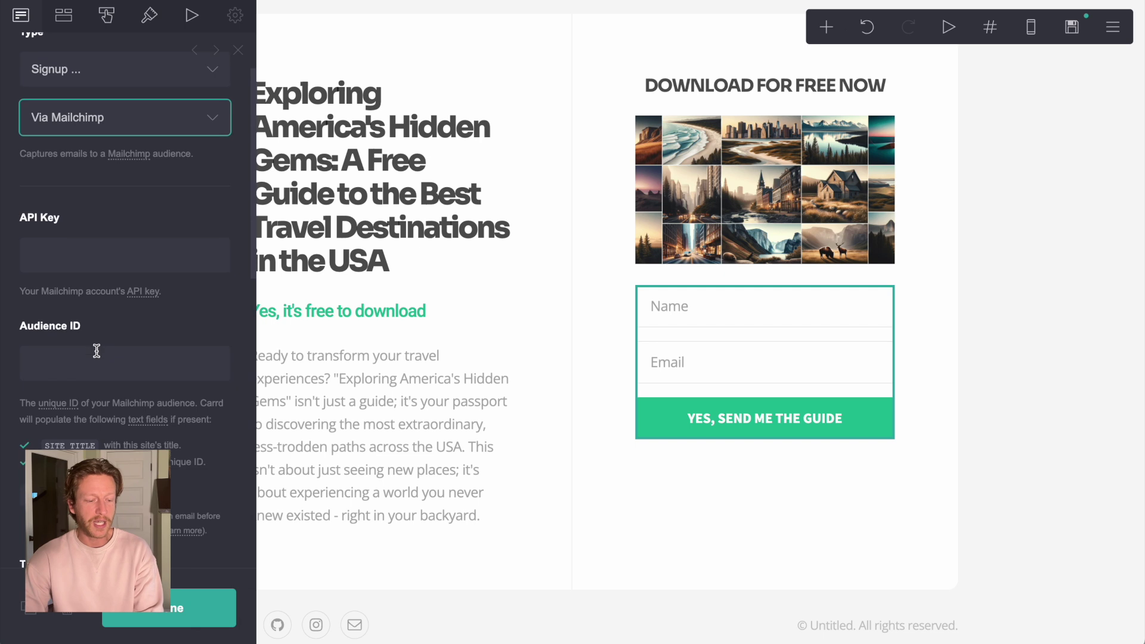
{"action": "scroll", "coordinate": [97, 351], "scroll_direction": "down", "scroll_amount": 10}
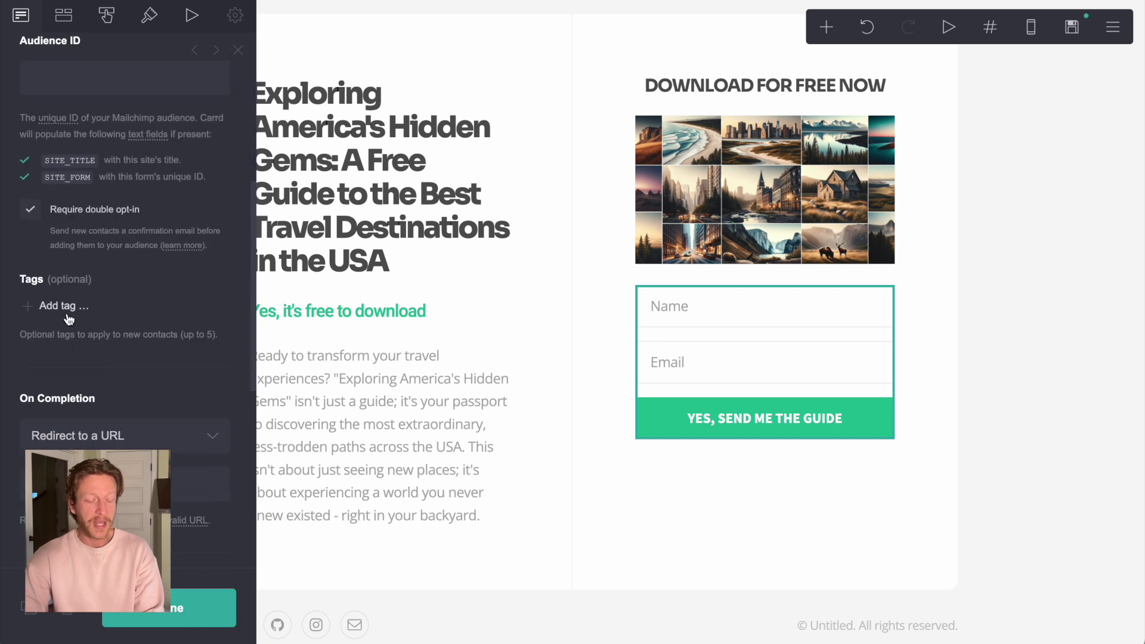
{"action": "scroll", "coordinate": [75, 304], "scroll_direction": "up", "scroll_amount": 12}
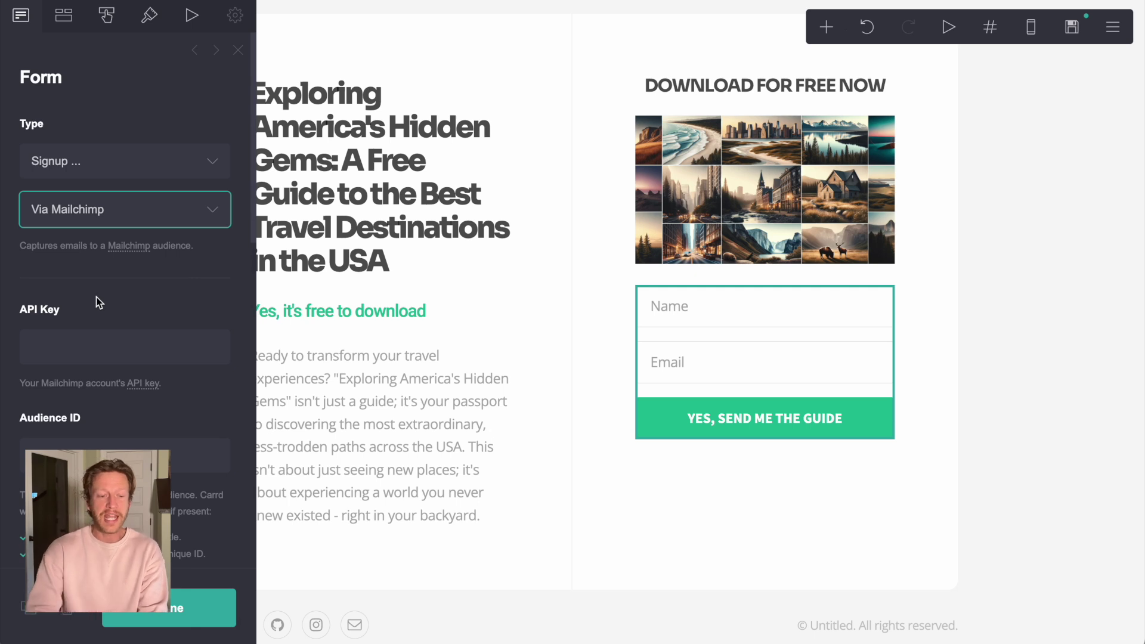
{"action": "left_click", "coordinate": [186, 608]}
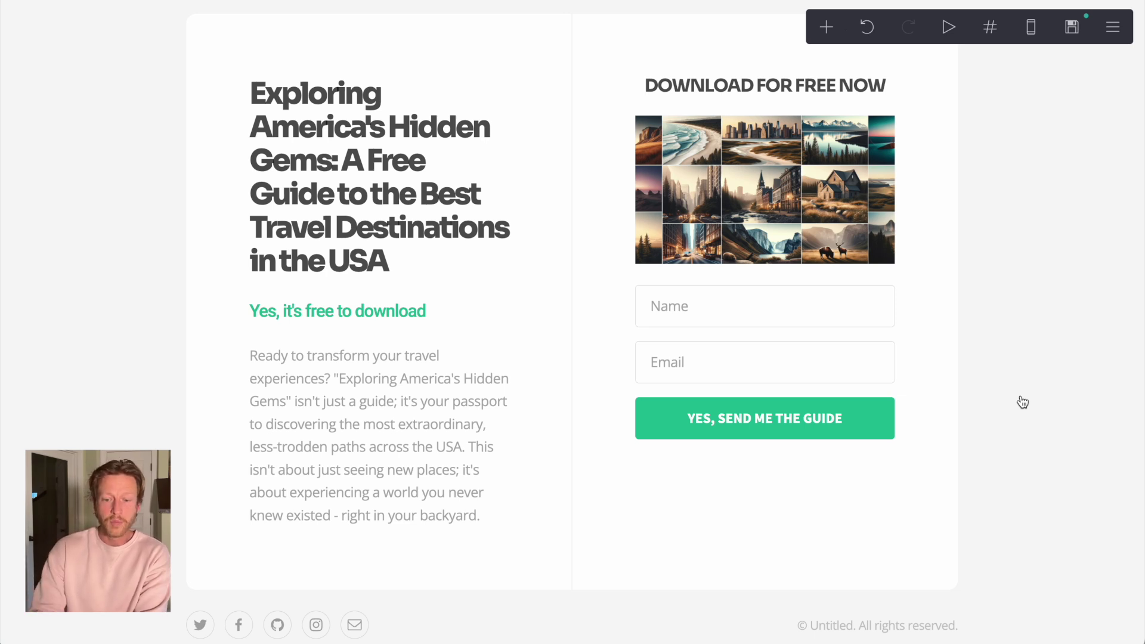
Recolour the page background from light grey #F7F7F7 to soft green #93BD79.
{"action": "left_click", "coordinate": [1023, 402]}
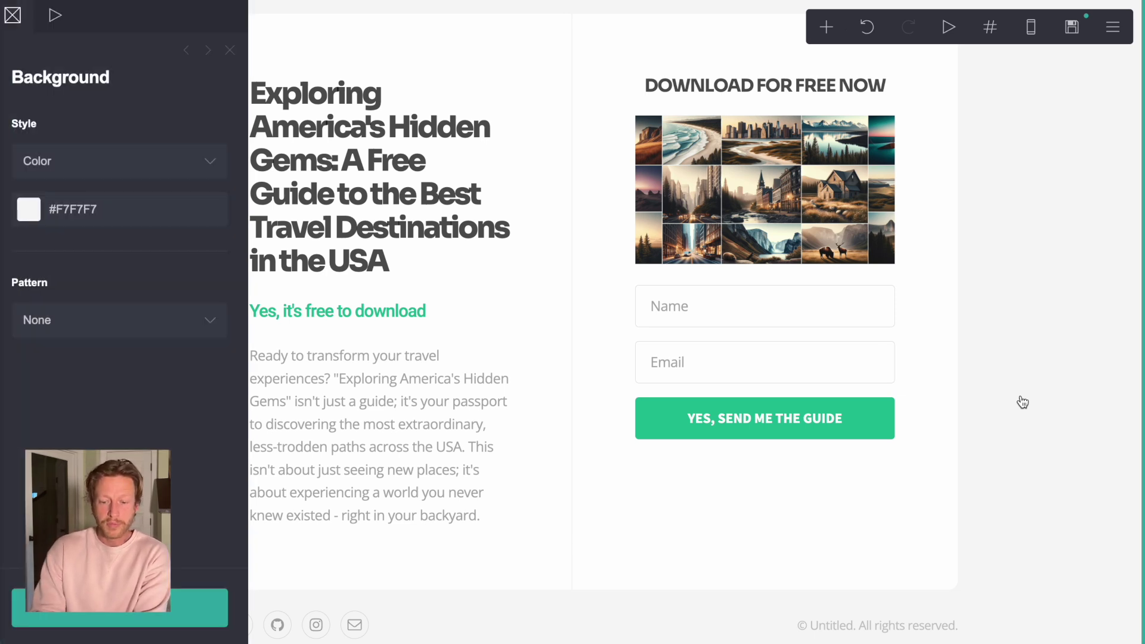
{"action": "left_click", "coordinate": [146, 213]}
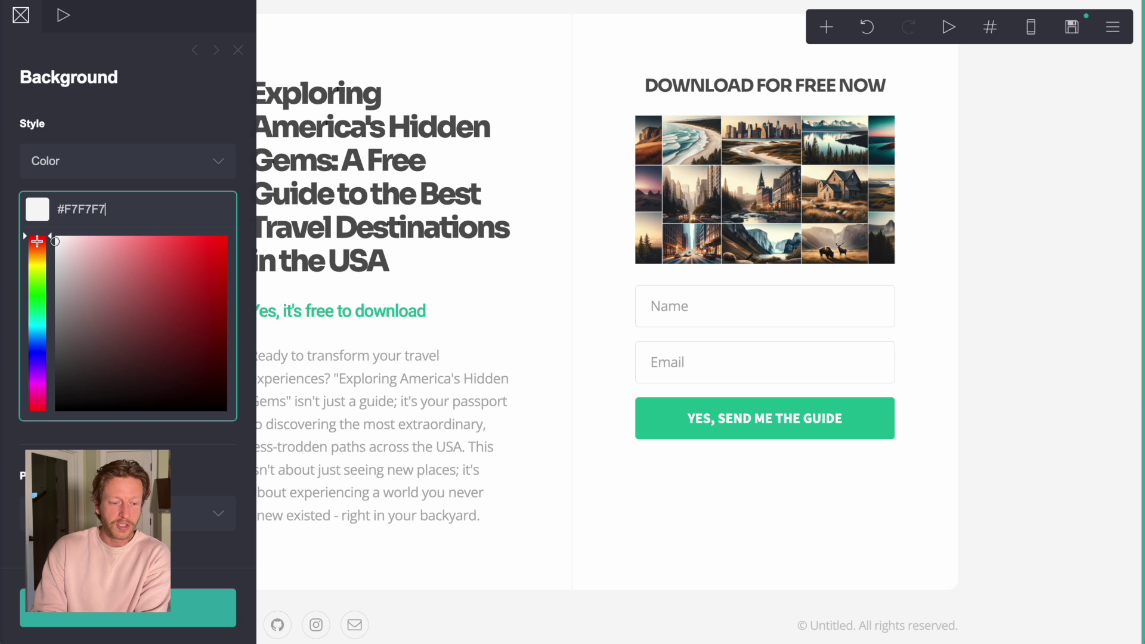
{"action": "left_click_drag", "start_coordinate": [37, 240], "coordinate": [36, 282]}
{"action": "left_click", "coordinate": [189, 281]}
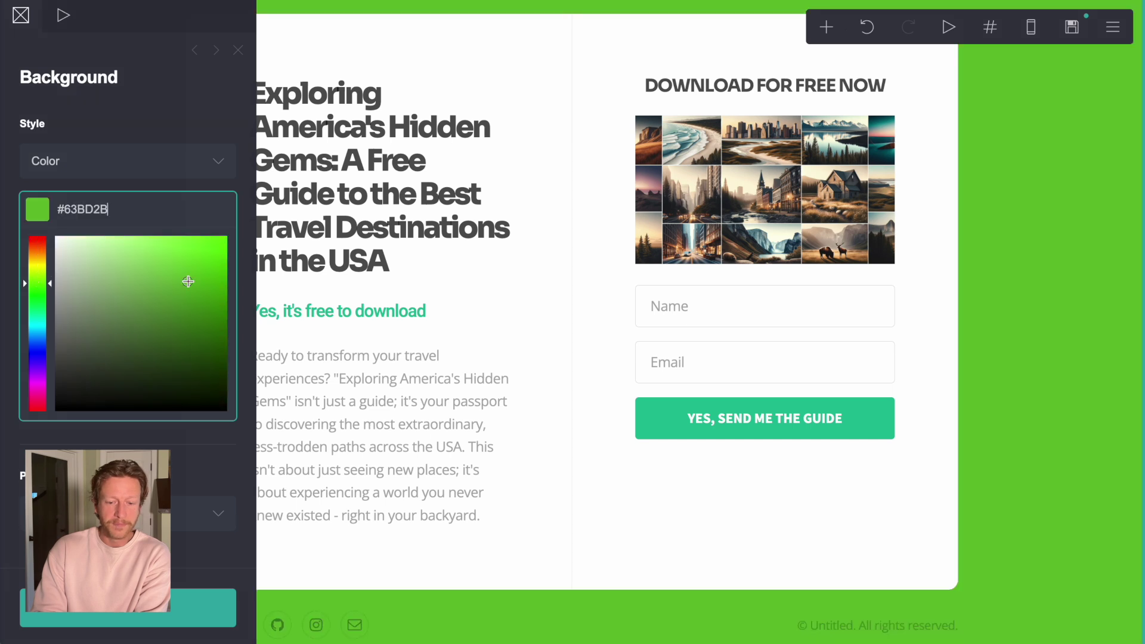
{"action": "left_click", "coordinate": [149, 296]}
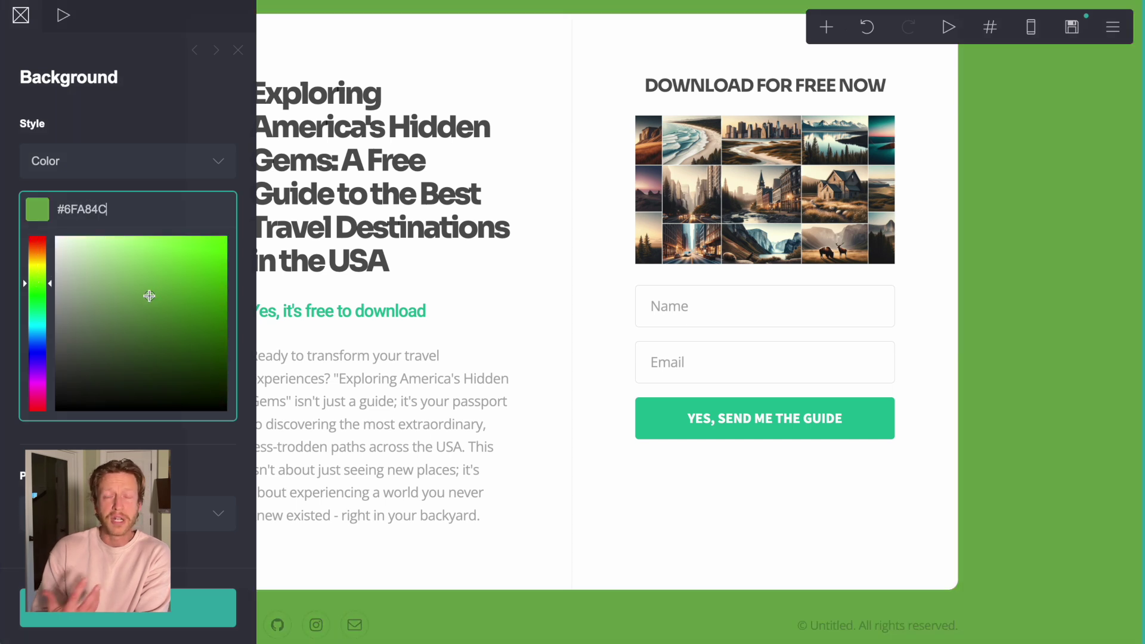
{"action": "left_click", "coordinate": [116, 283]}
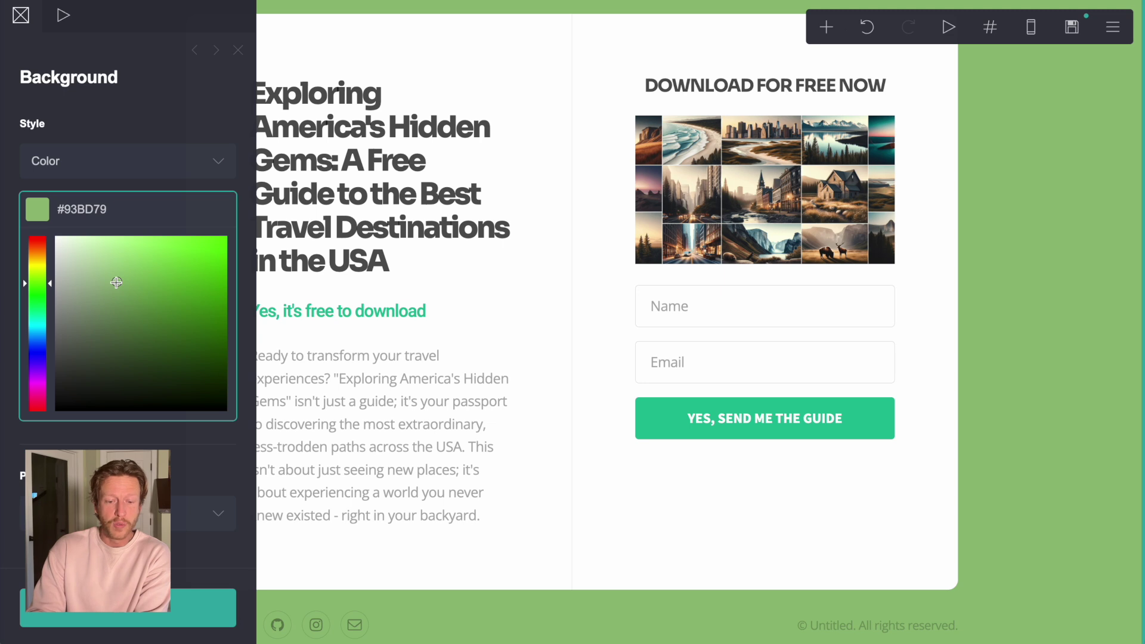
{"action": "left_click", "coordinate": [946, 316]}
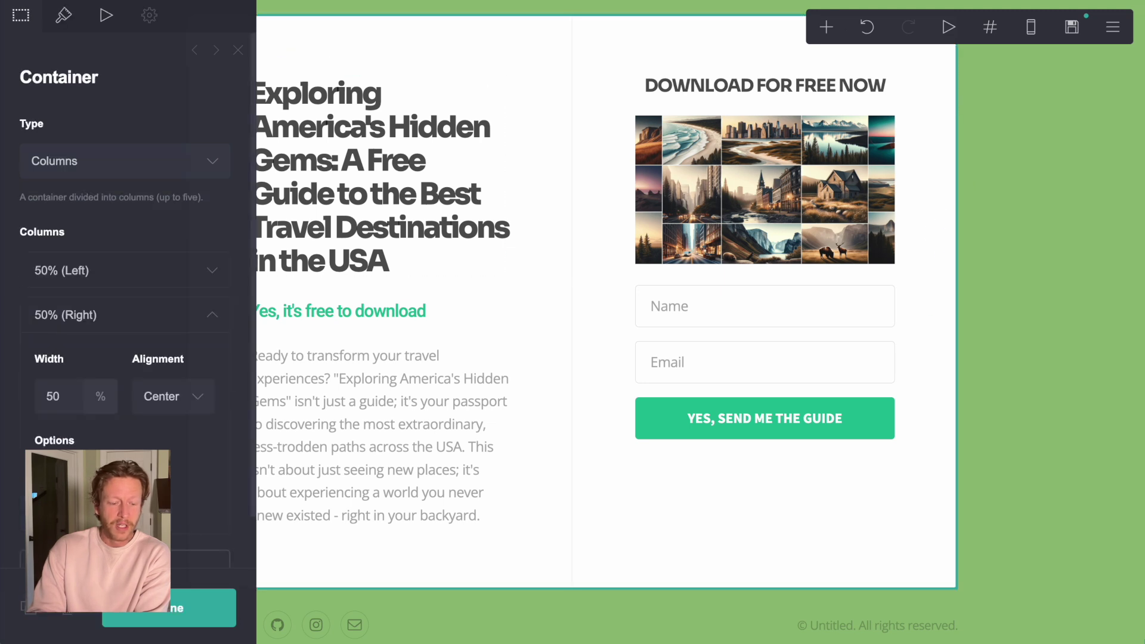
{"action": "left_click", "coordinate": [173, 611]}
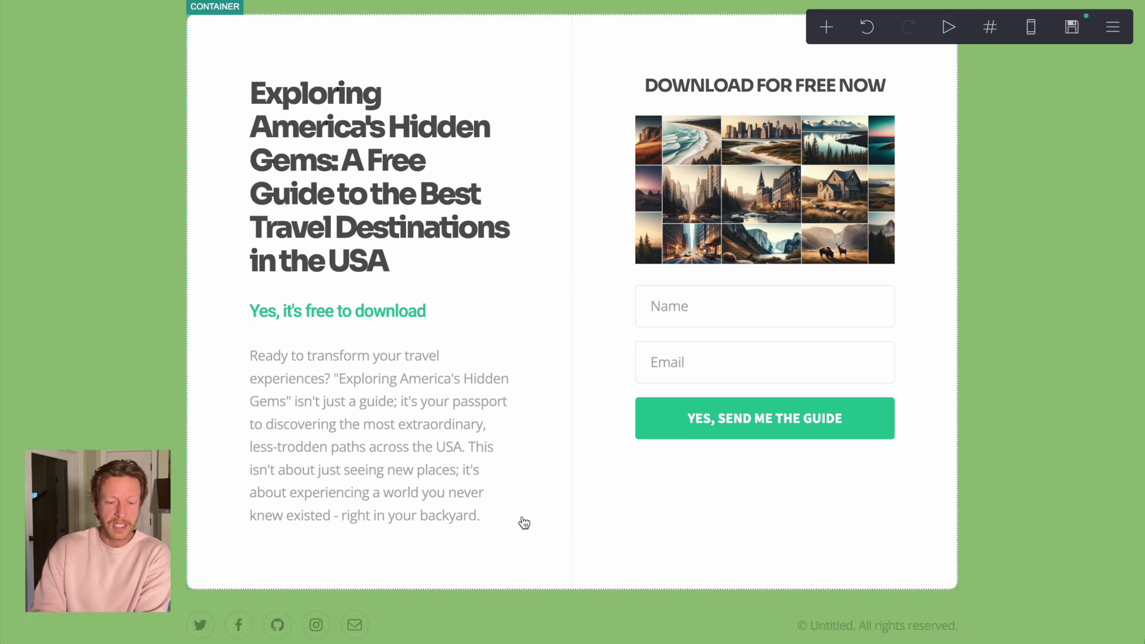